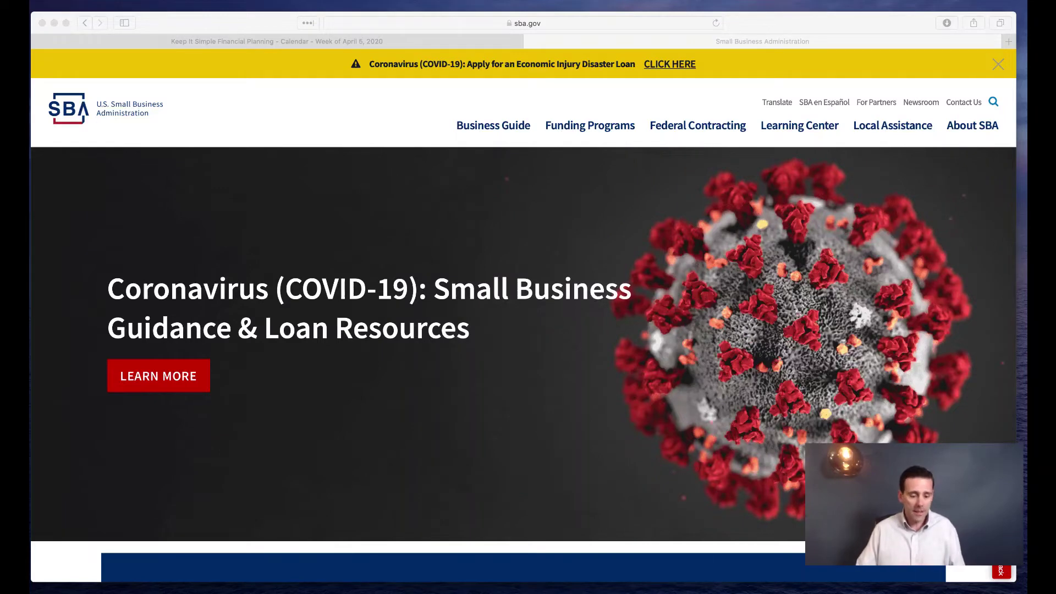
Bring the Safari window showing the sba.gov home page to the front
click(501, 442)
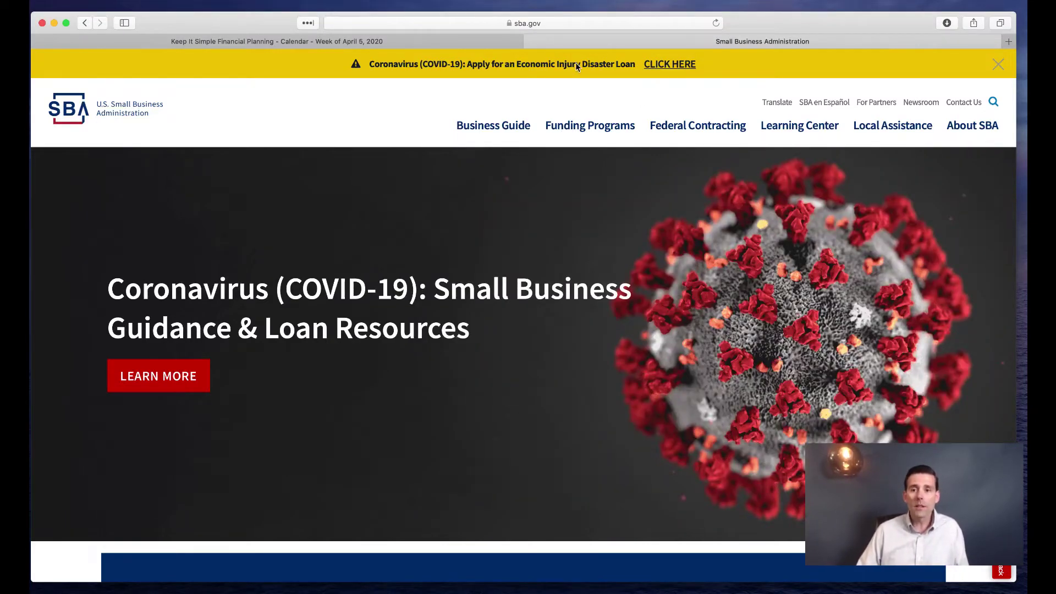
Open the COVID-19 EIDL application from the banner and scroll to Eligible Entity Verification
click(667, 65)
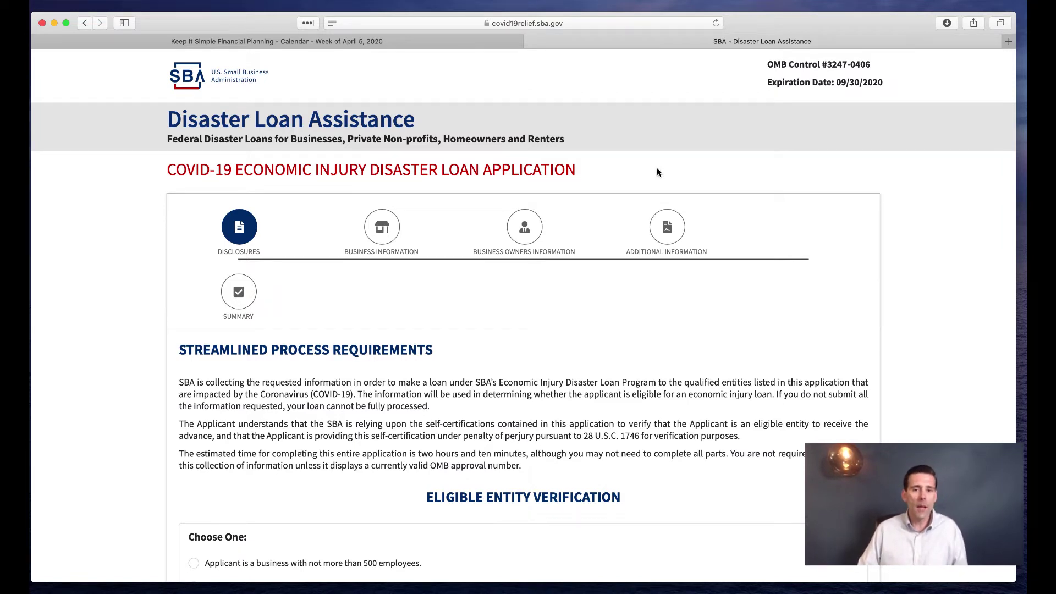
scroll(655, 172, down, 2)
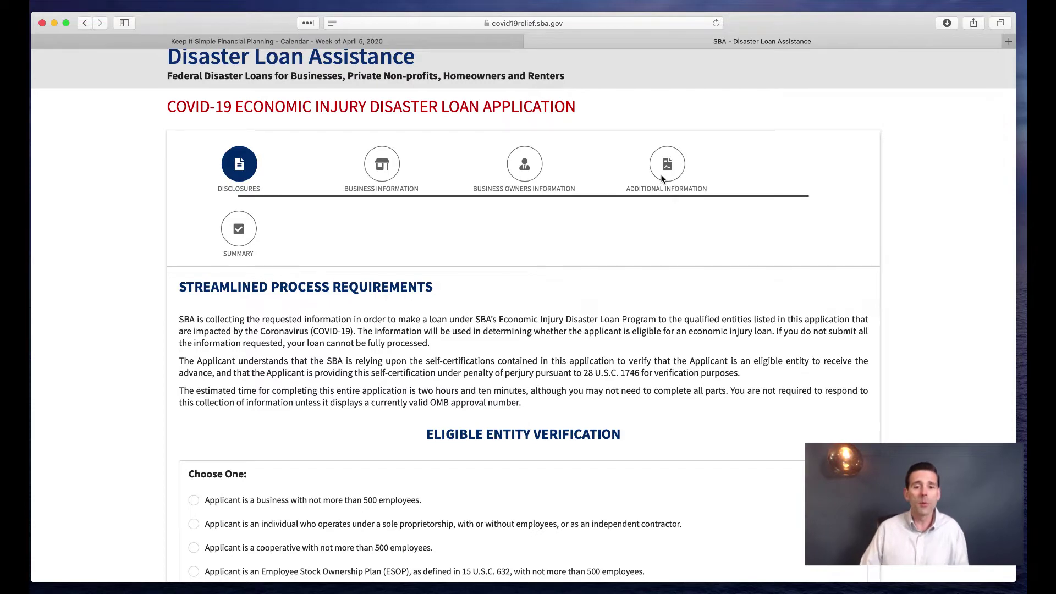
scroll(624, 205, down, 3)
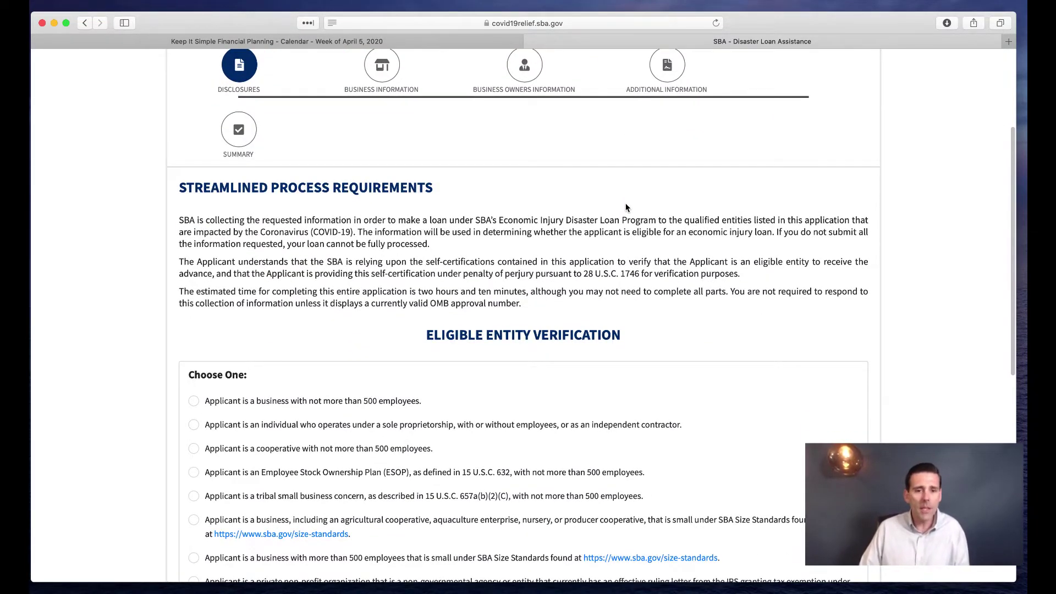
scroll(620, 209, down, 4)
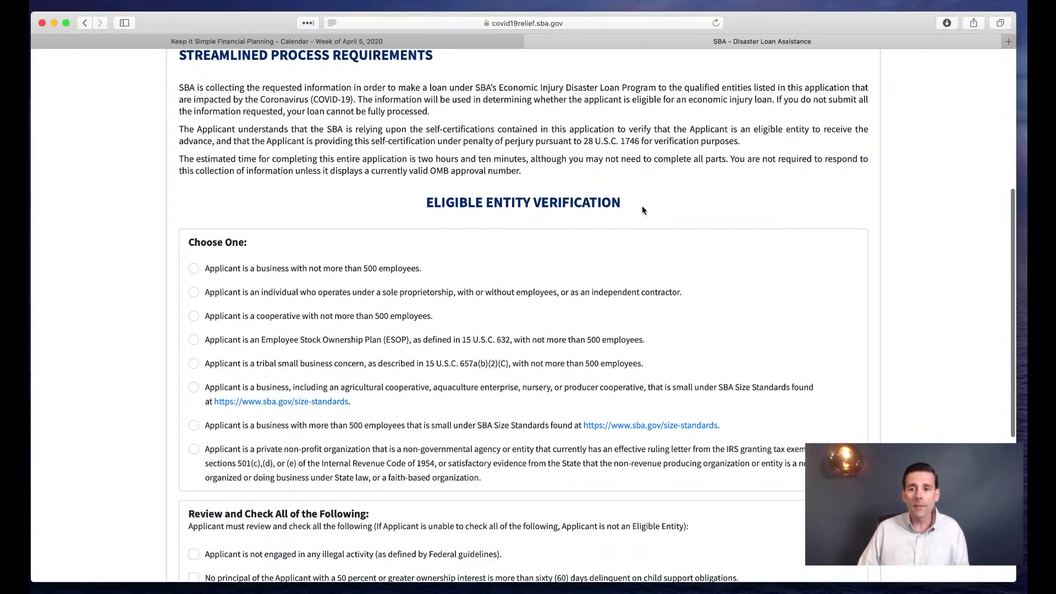
scroll(644, 209, down, 3)
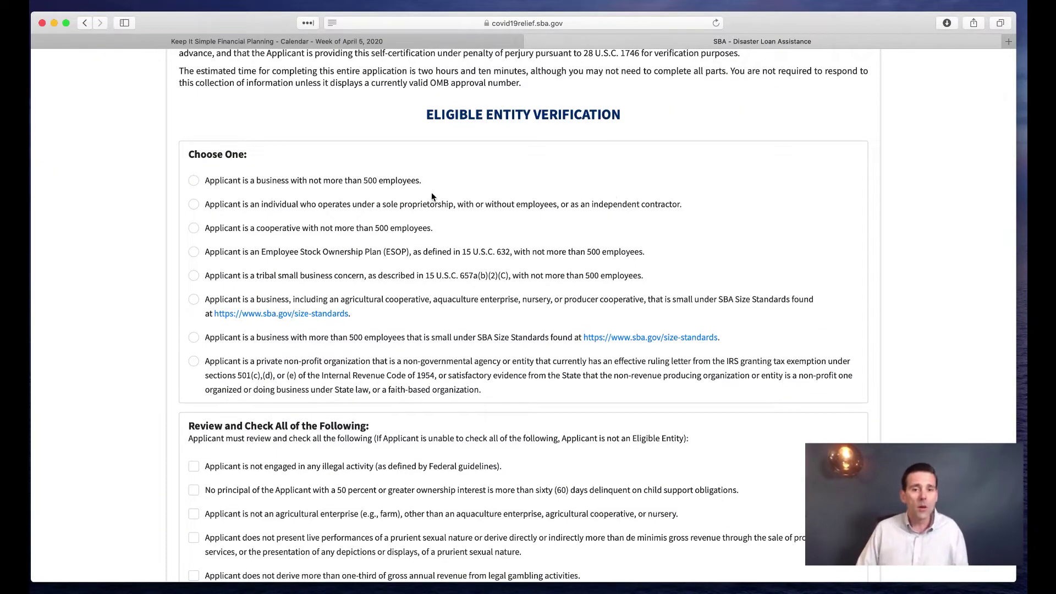
Select 'Applicant is a business with not more than 500 employees' as the eligible entity type
scroll(408, 189, down, 1)
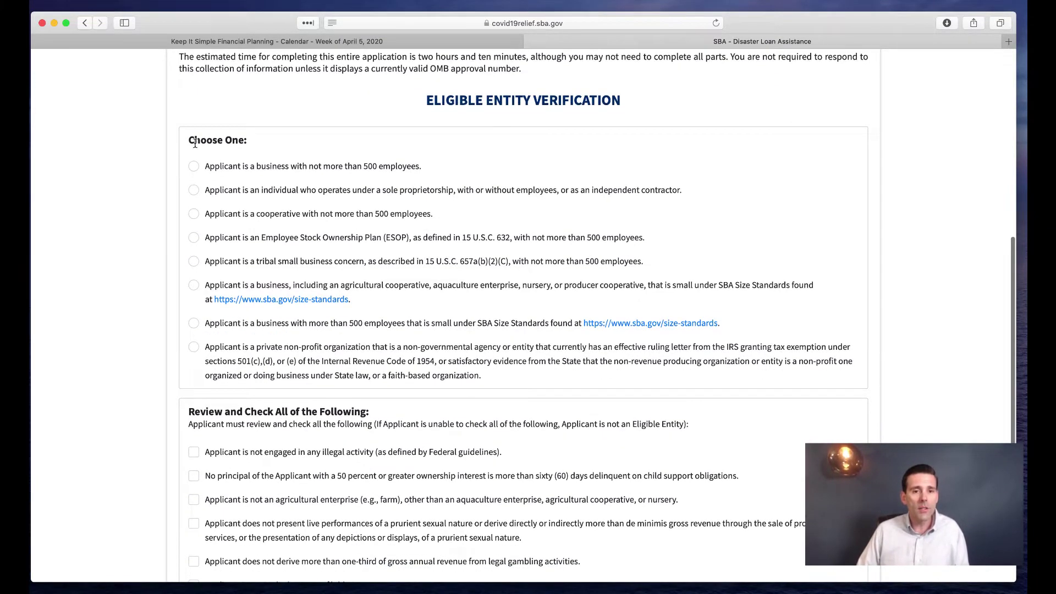
drag(205, 167, 420, 172)
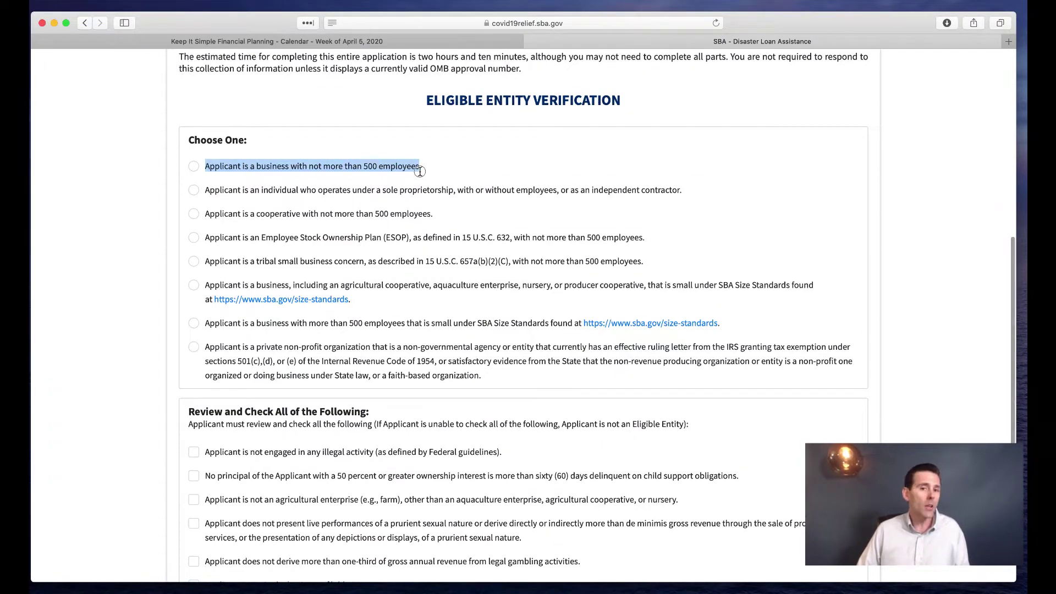
click(410, 174)
click(192, 191)
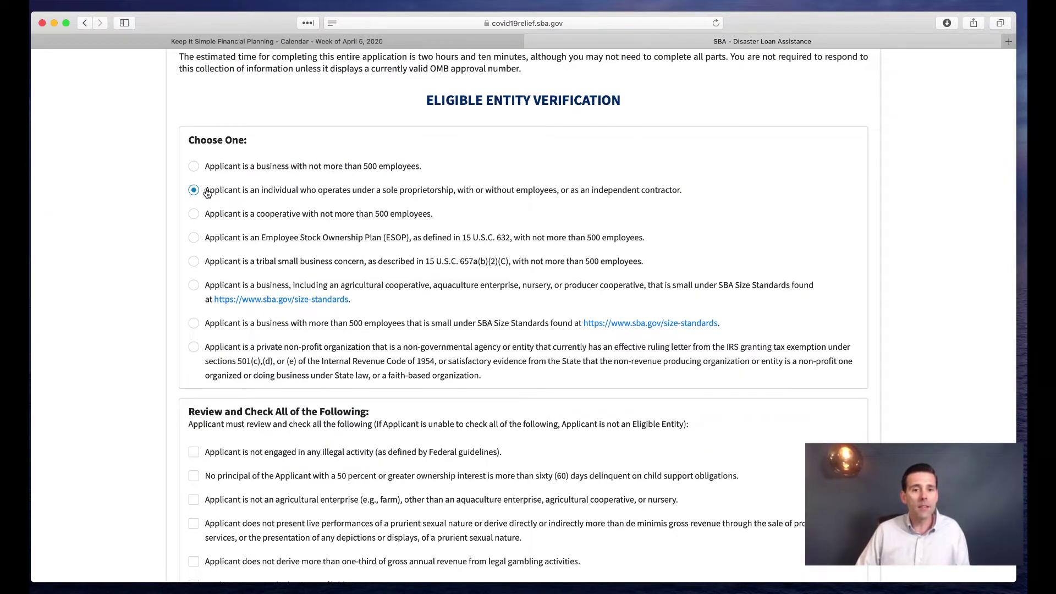
drag(206, 191, 684, 192)
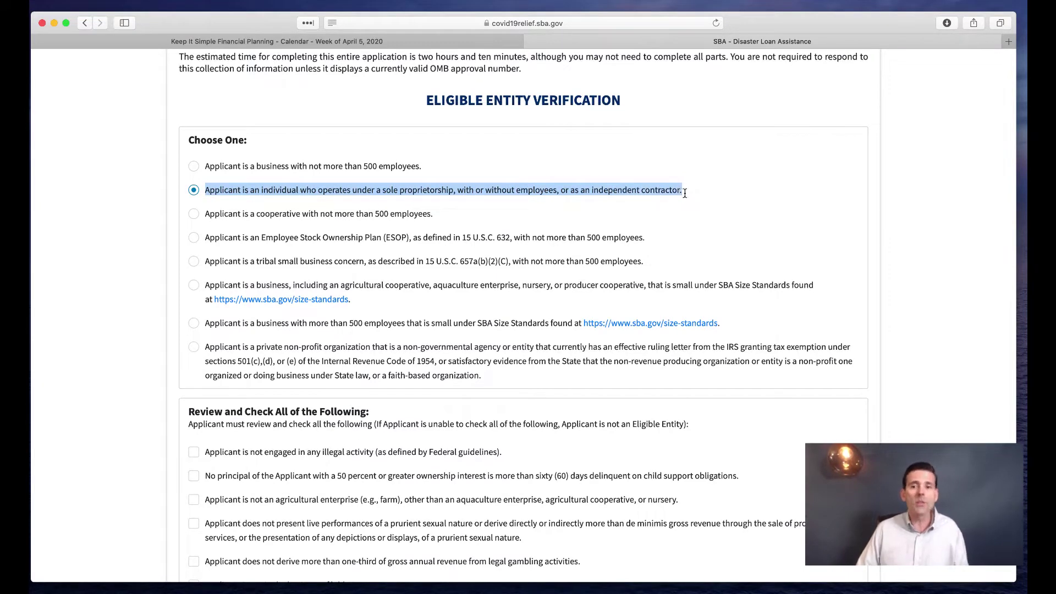
click(518, 213)
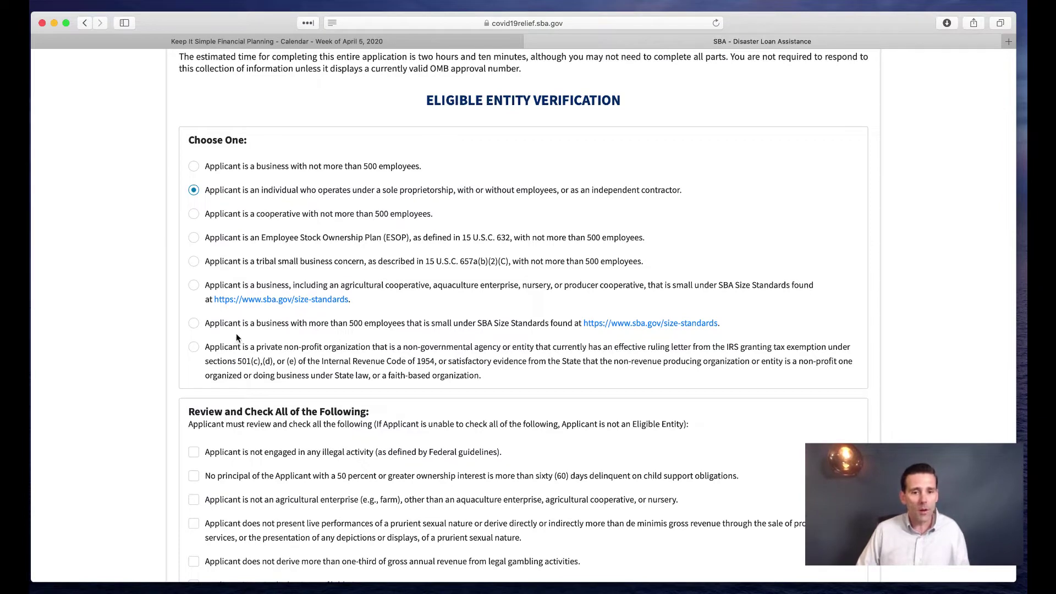
click(194, 348)
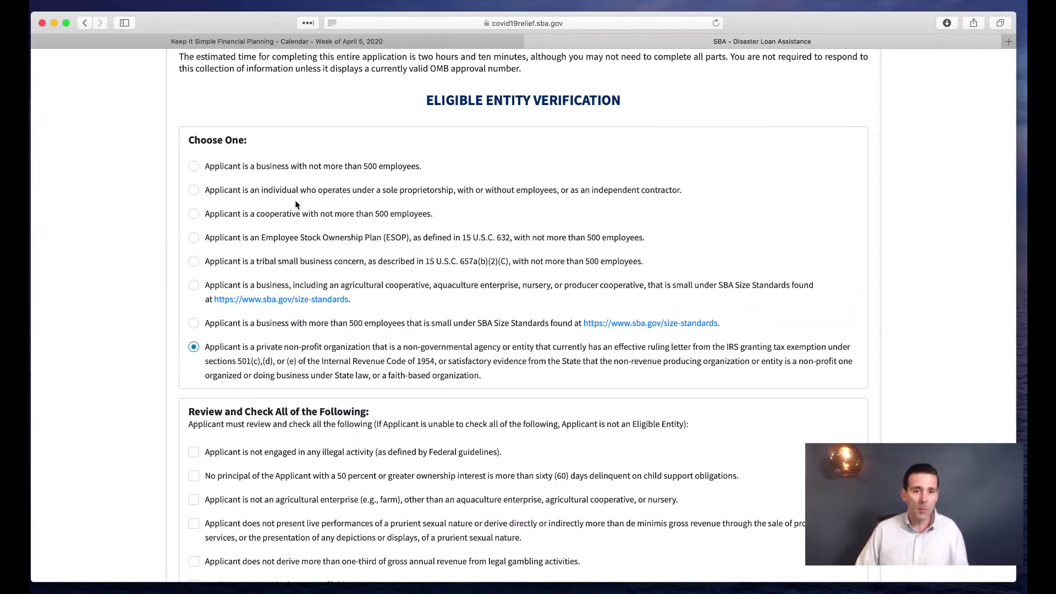
click(193, 167)
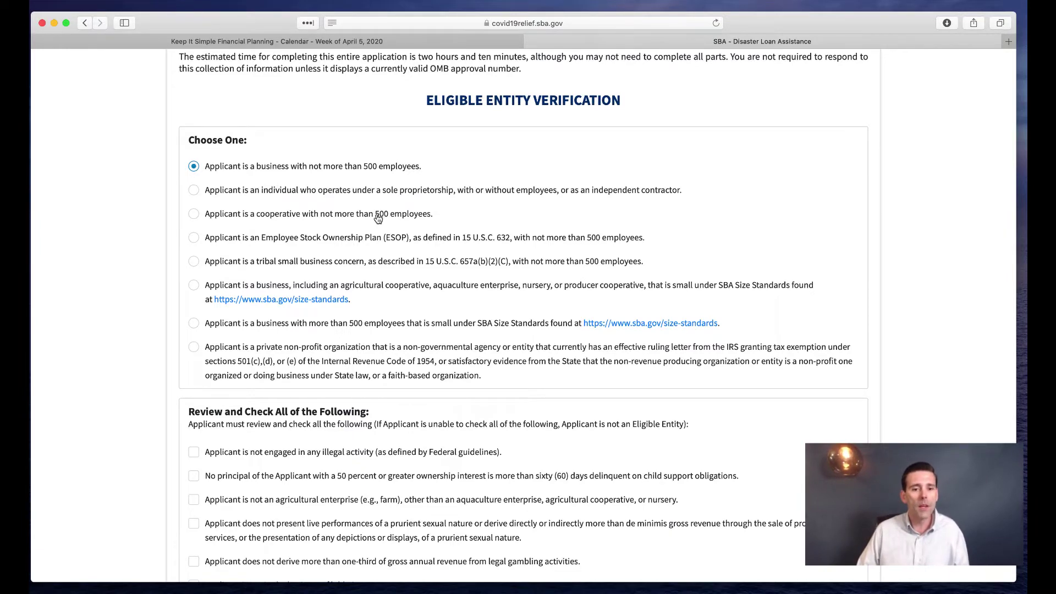
scroll(378, 220, down, 2)
scroll(379, 221, down, 5)
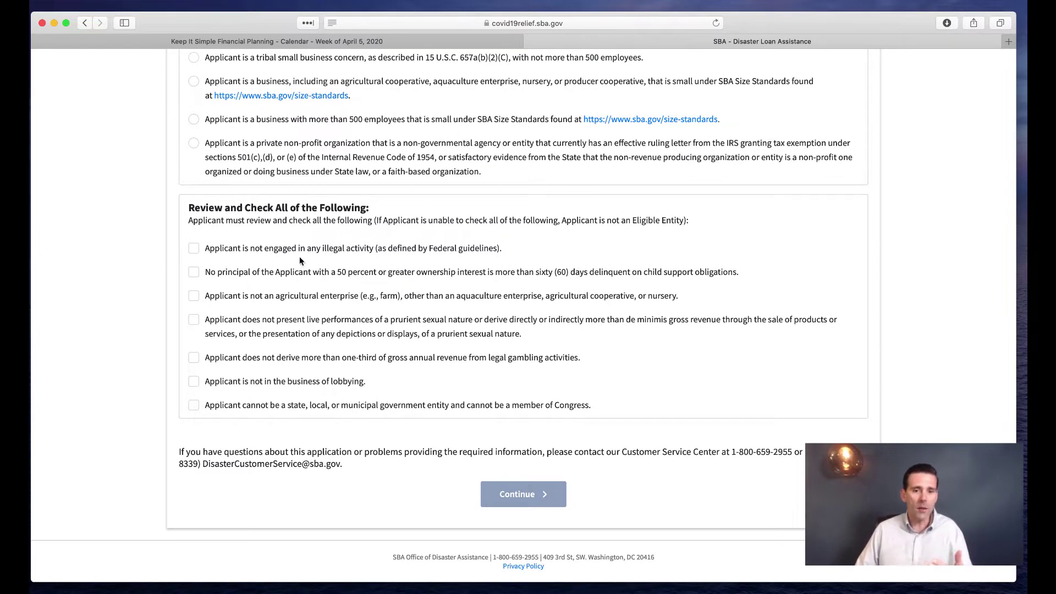
Check the no illegal activity, no child support delinquency and not-agricultural statements
drag(205, 247, 377, 252)
click(194, 248)
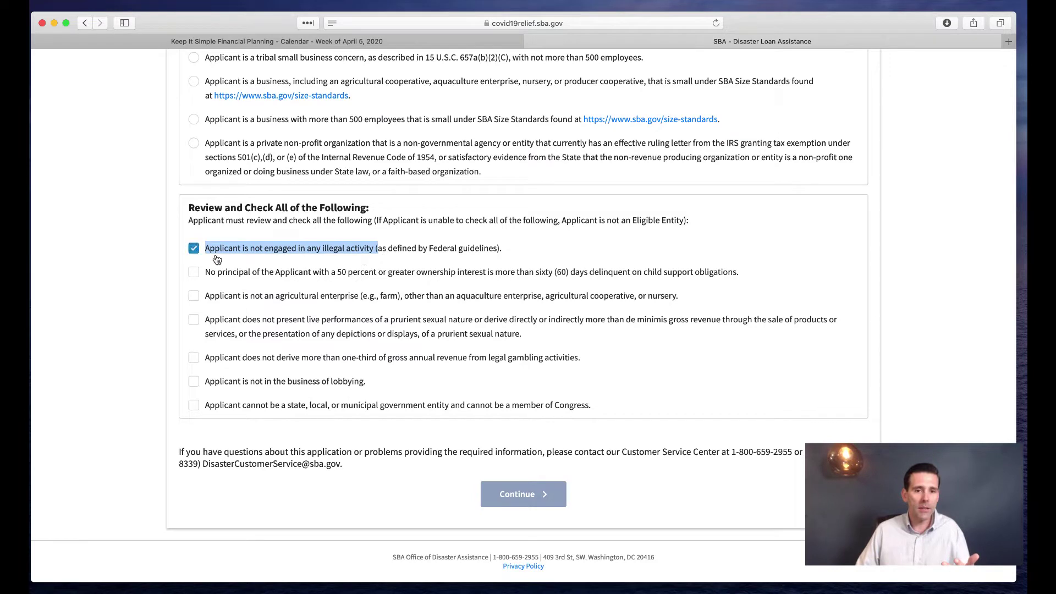
click(241, 280)
drag(599, 274, 732, 281)
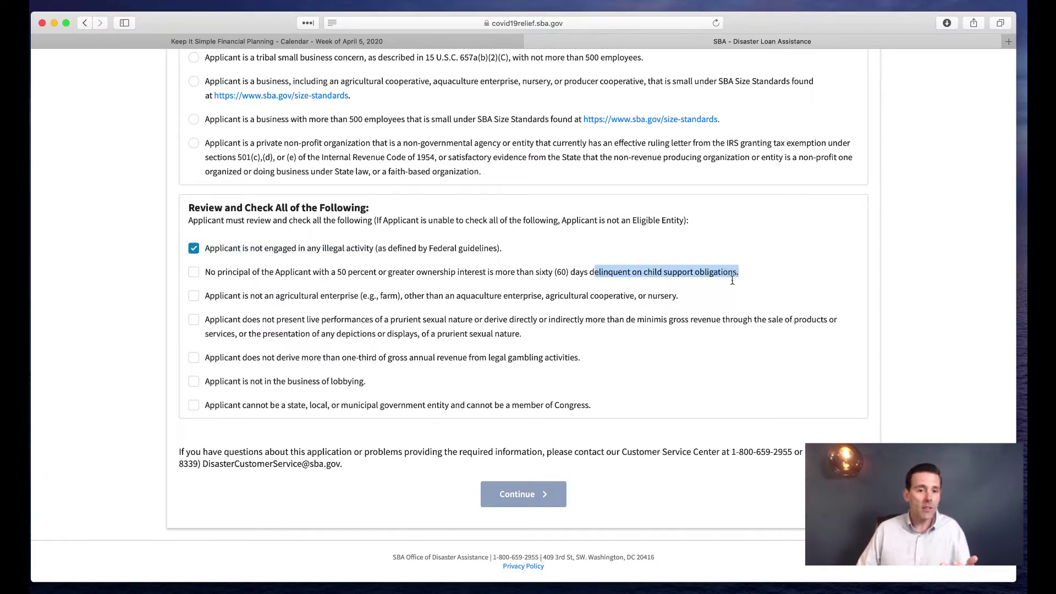
click(194, 272)
scroll(344, 302, down, 1)
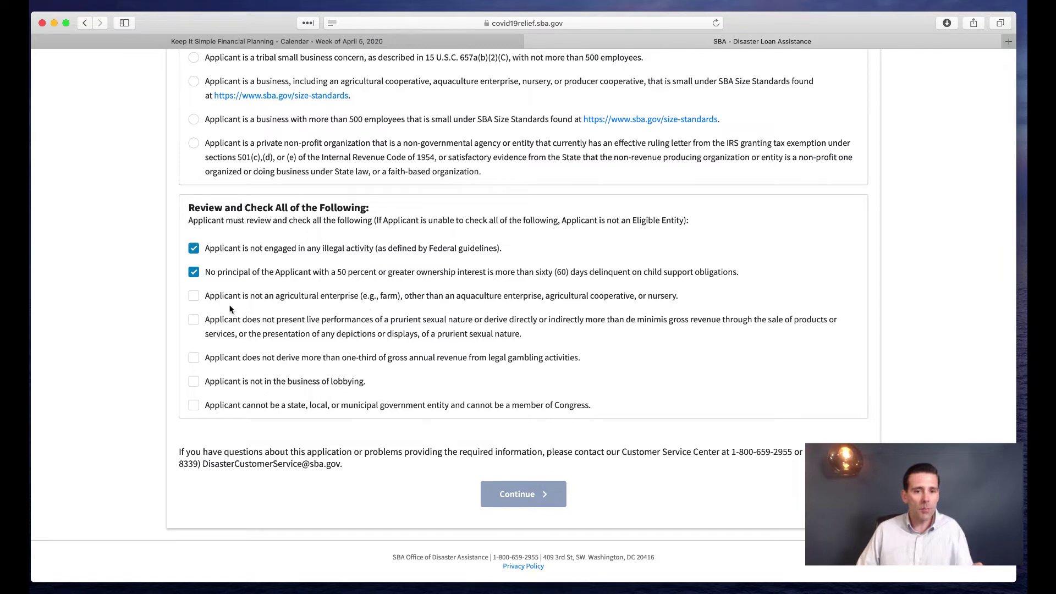
click(194, 297)
scroll(275, 324, down, 1)
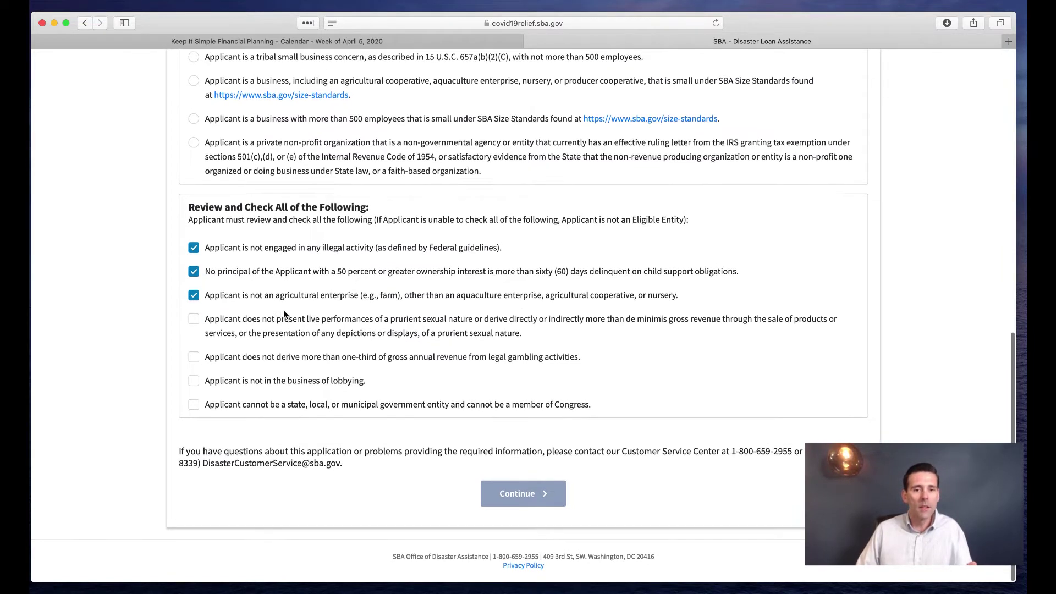
Check the live performances, legal gambling revenue, no lobbying and not-government statements
drag(288, 320, 477, 323)
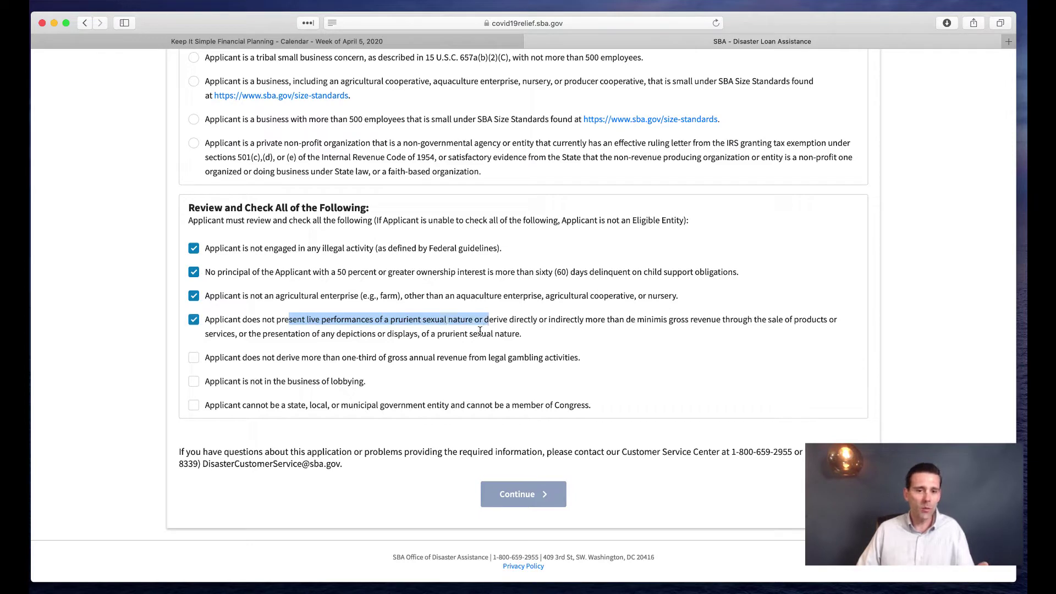
click(472, 332)
click(195, 324)
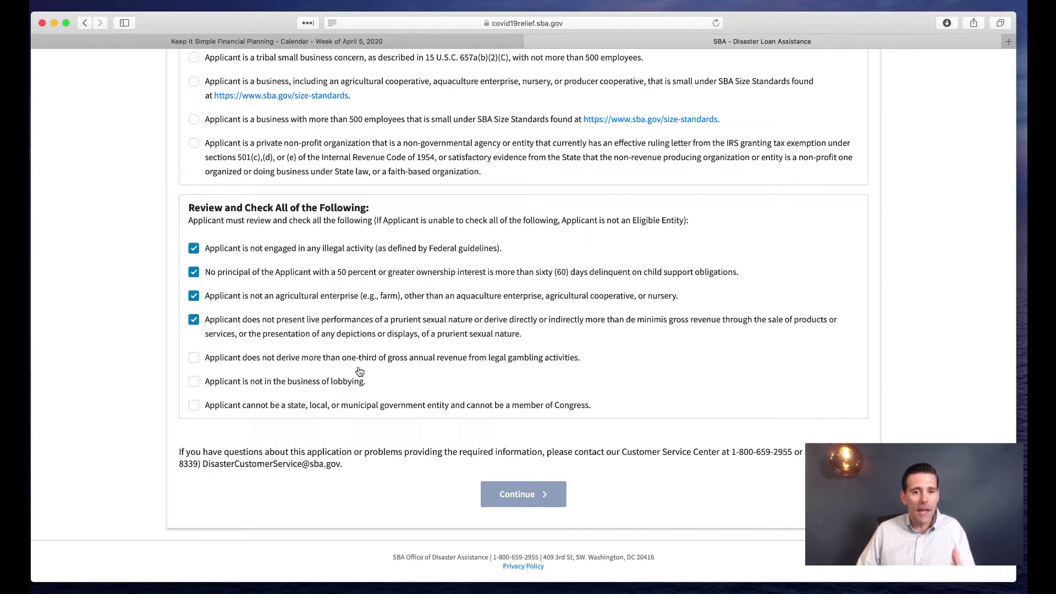
drag(228, 359, 456, 364)
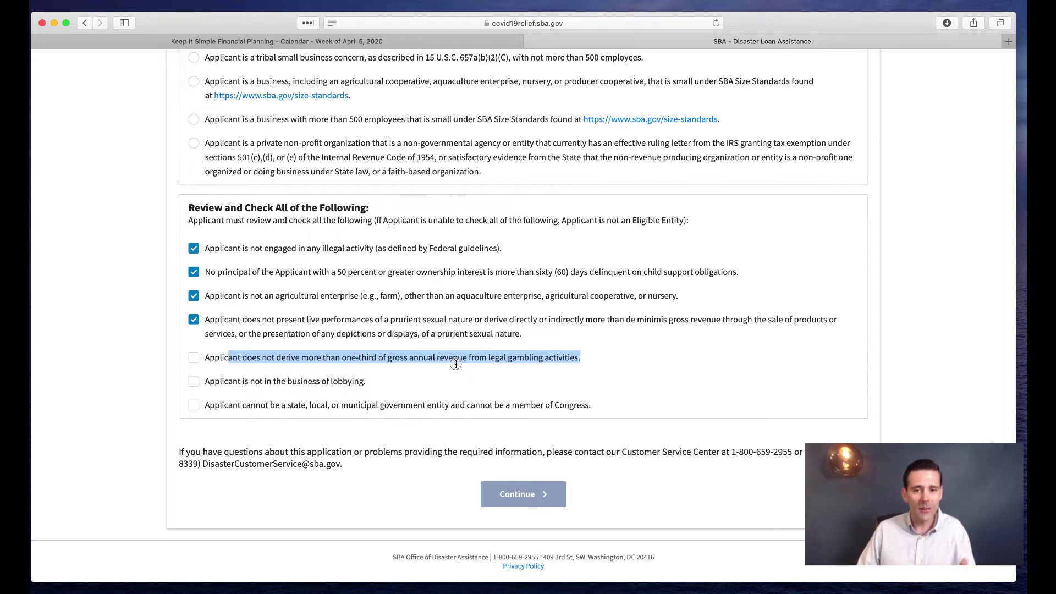
click(195, 358)
click(194, 382)
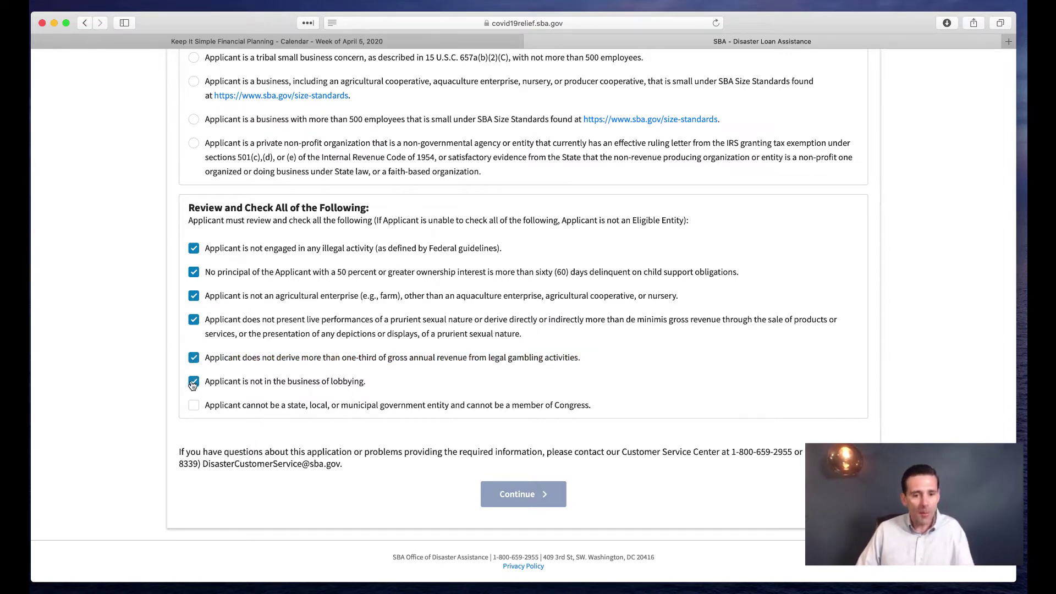
click(195, 407)
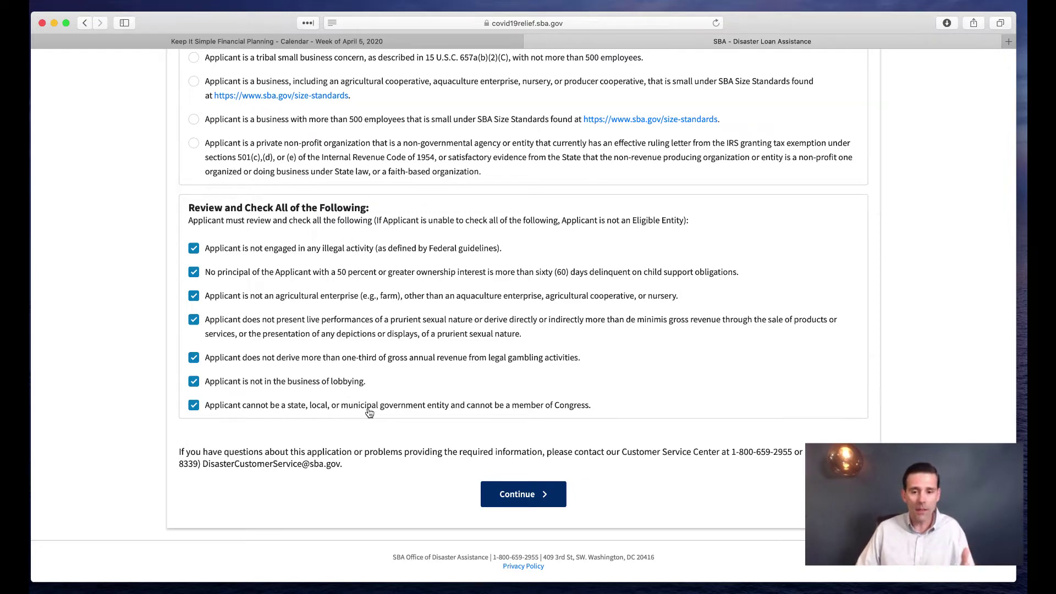
On Business Information, enter legal name 'KIS Financial Planning, LLC', trade name 'Keep It simple Financial Planing' and the EIN
click(516, 495)
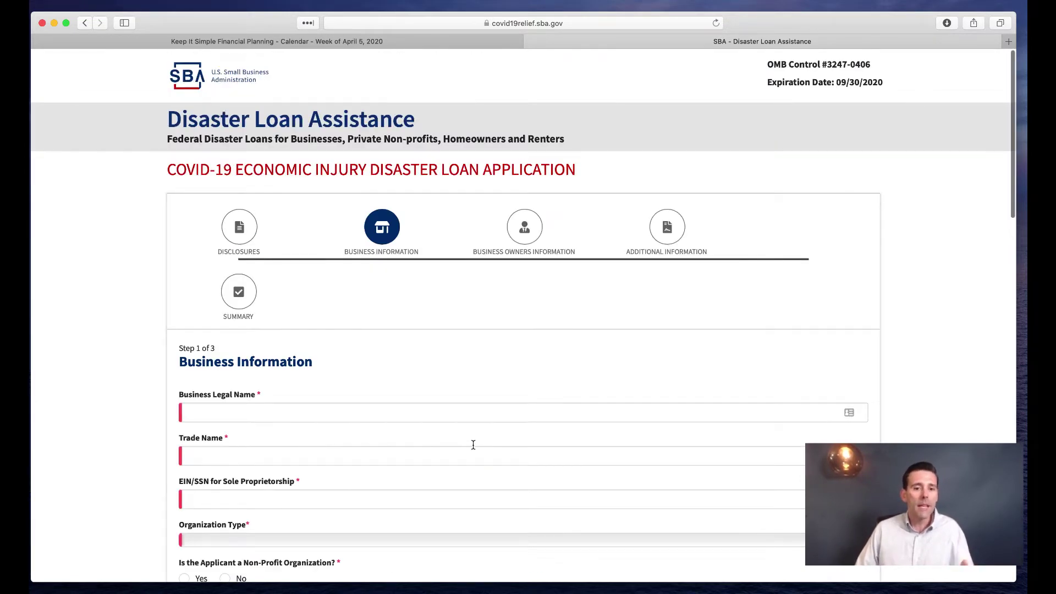
scroll(473, 444, down, 3)
scroll(475, 448, down, 3)
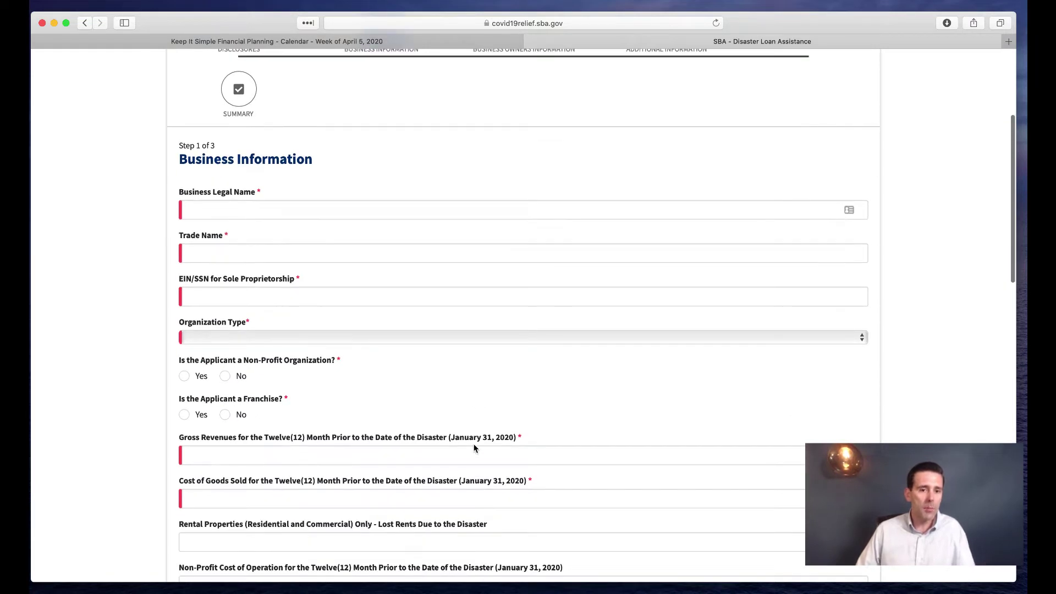
click(230, 209)
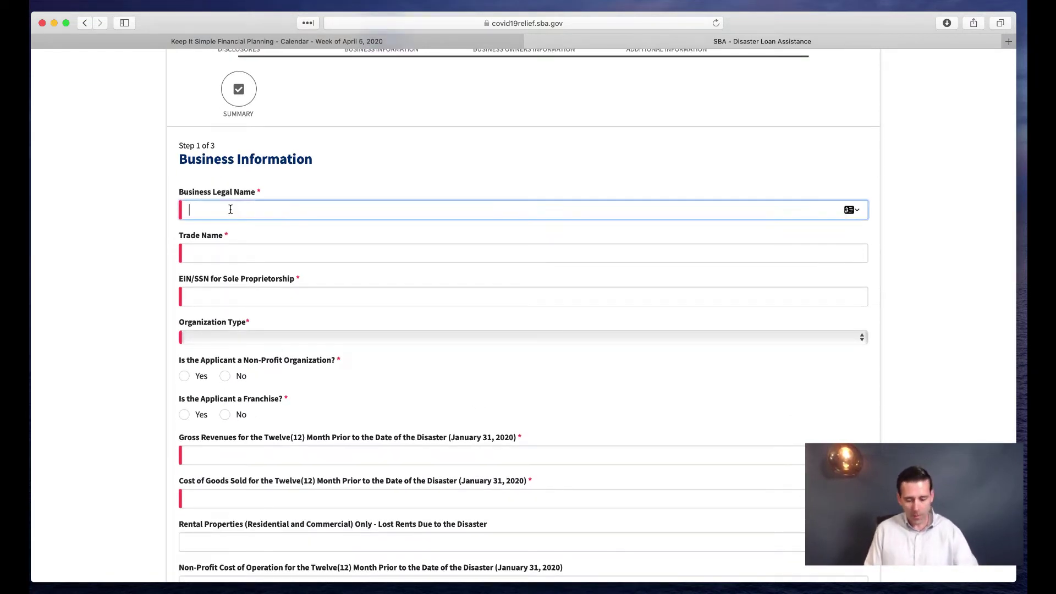
text(KIS)
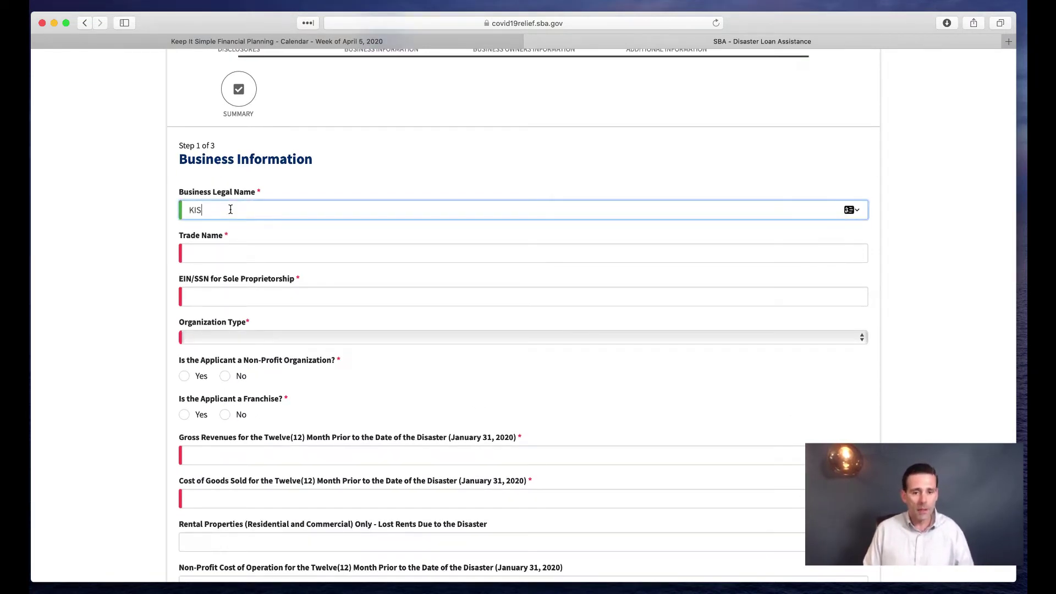
text( Financial Pl)
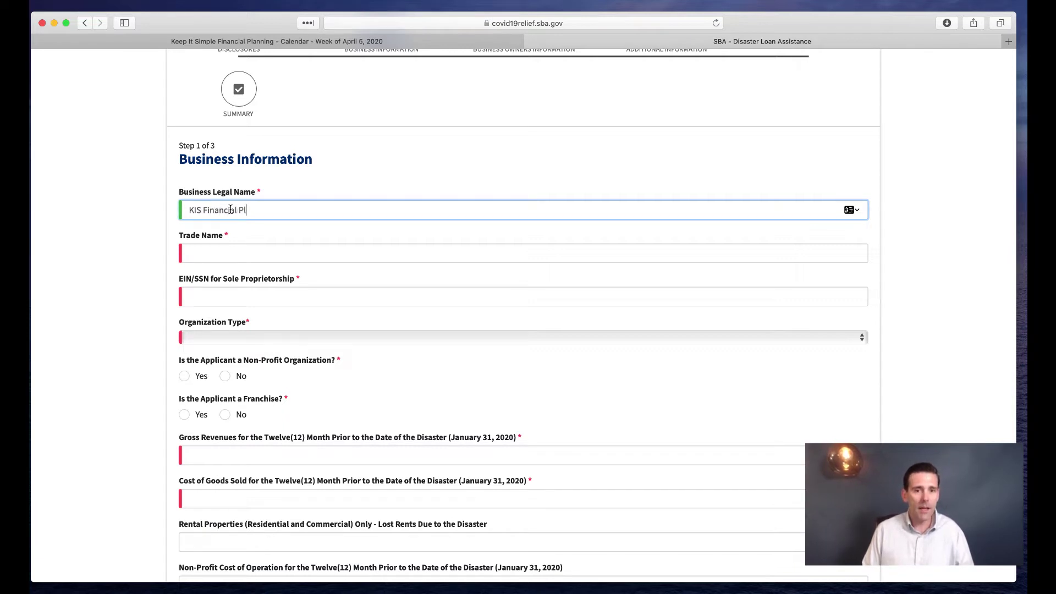
text(anning, LLC)
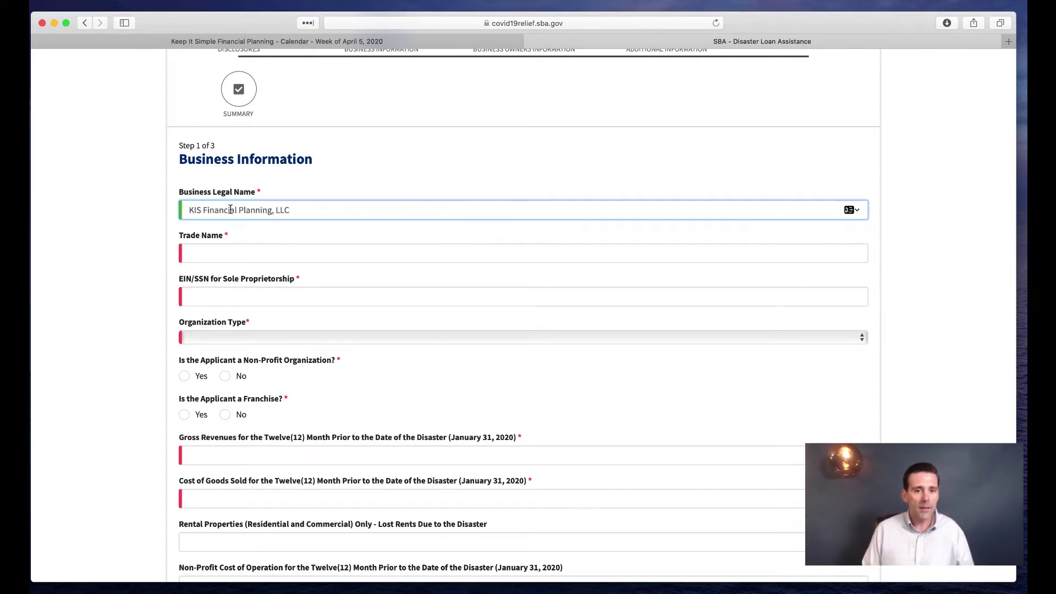
key(Tab)
text(Ke)
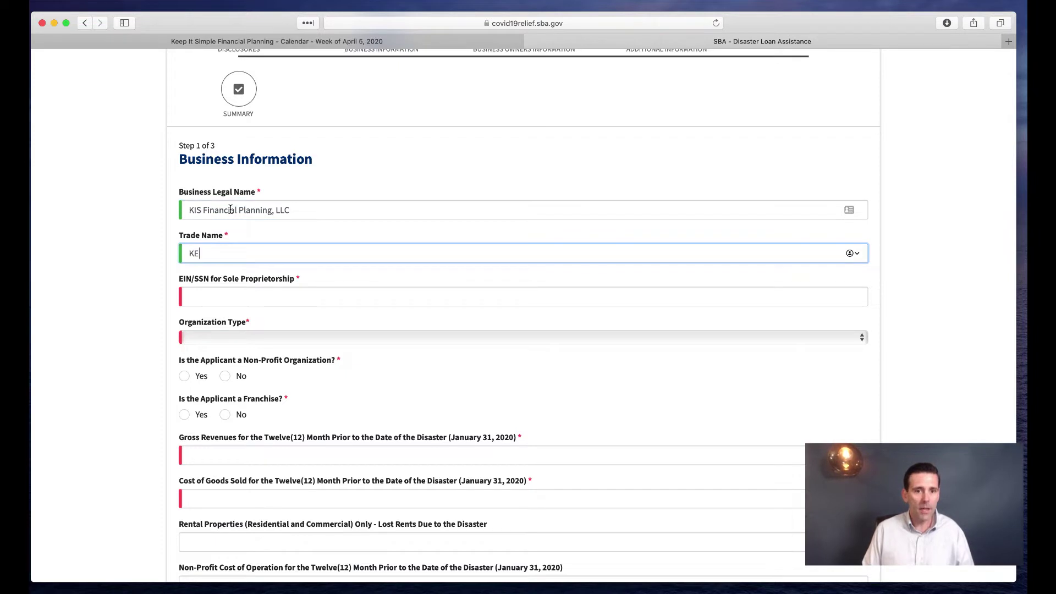
text(e)
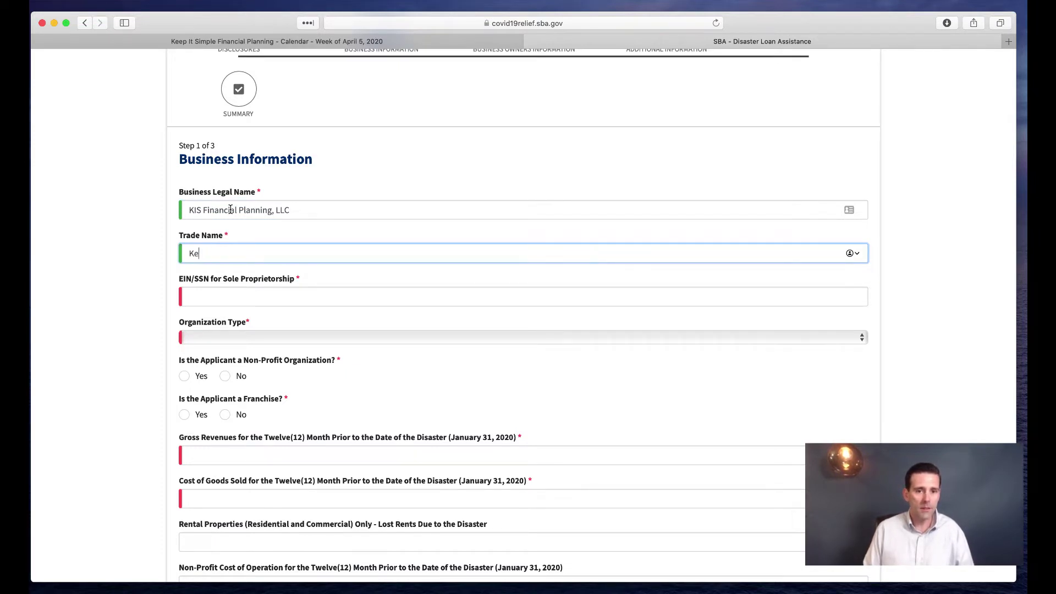
text(p It simple Financia)
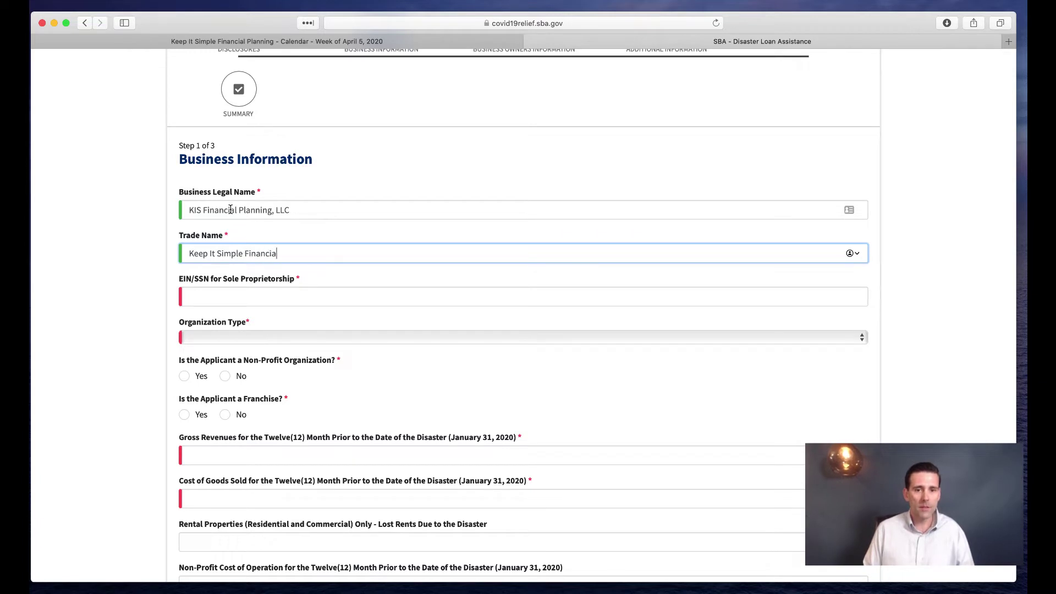
text(l Planing)
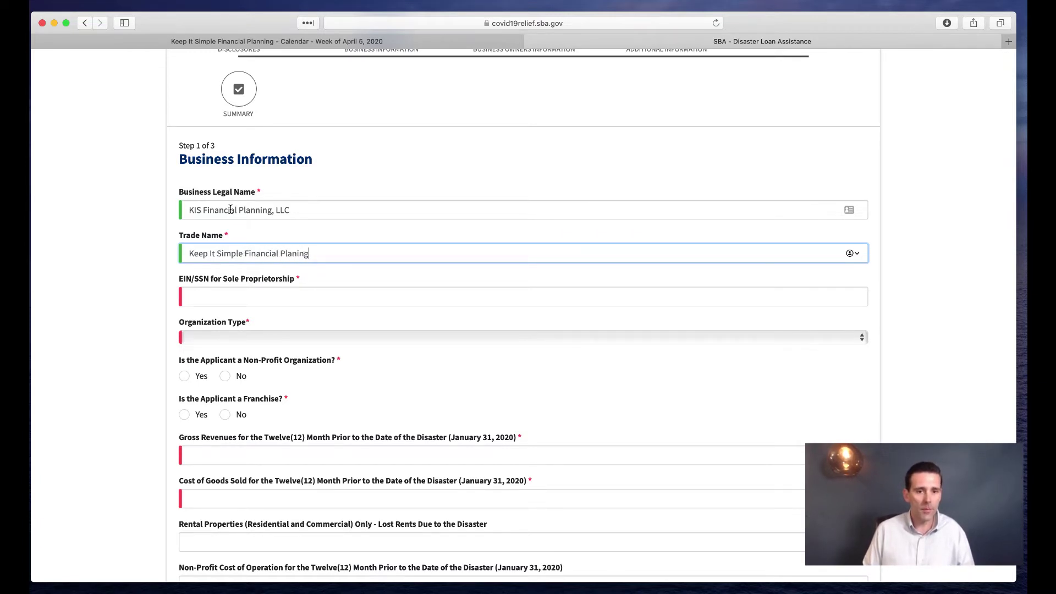
key(Tab)
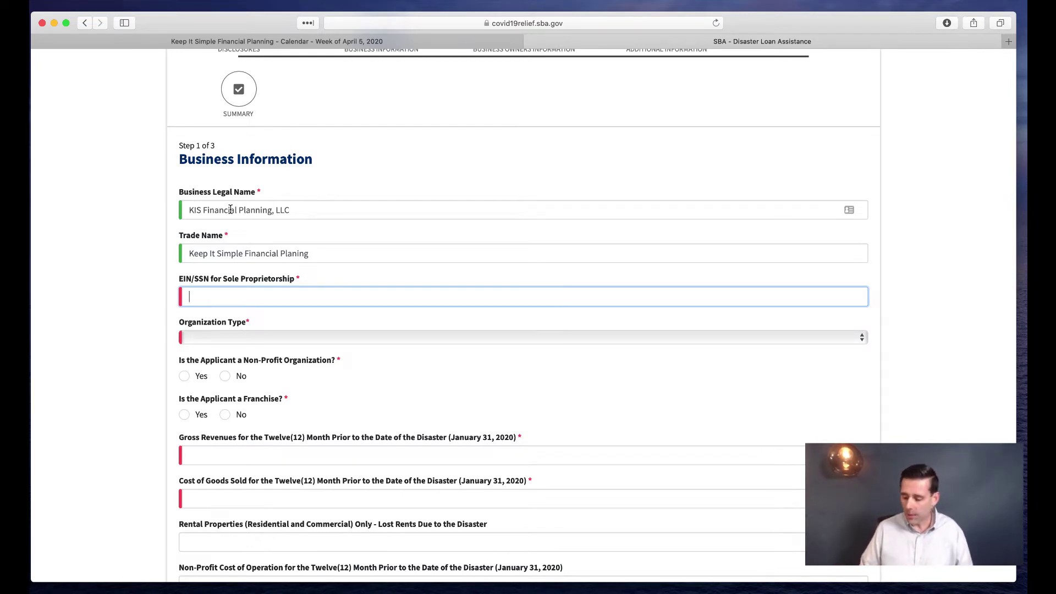
text(08)
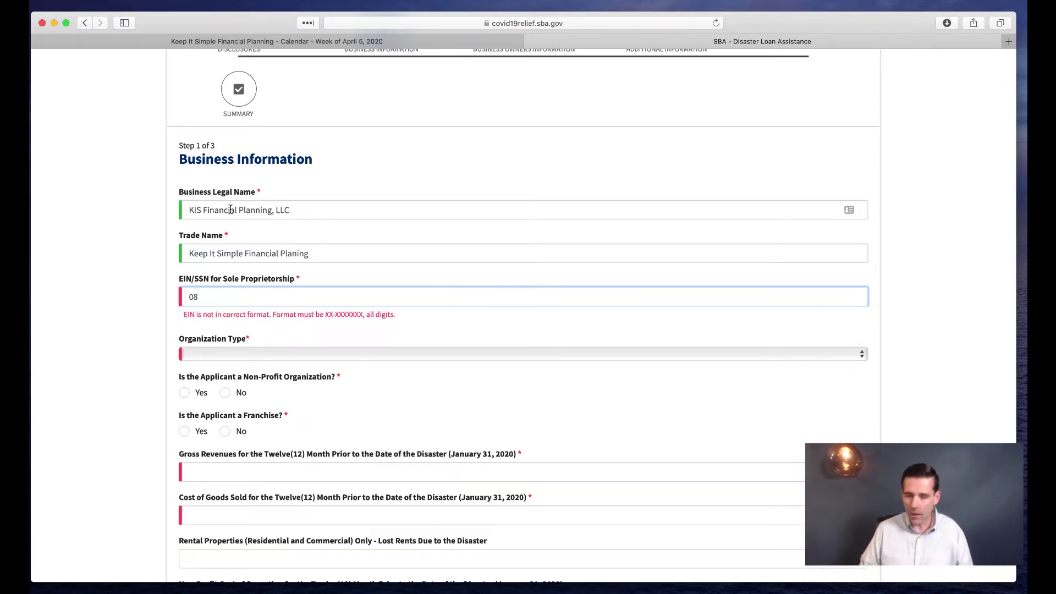
text(-888888)
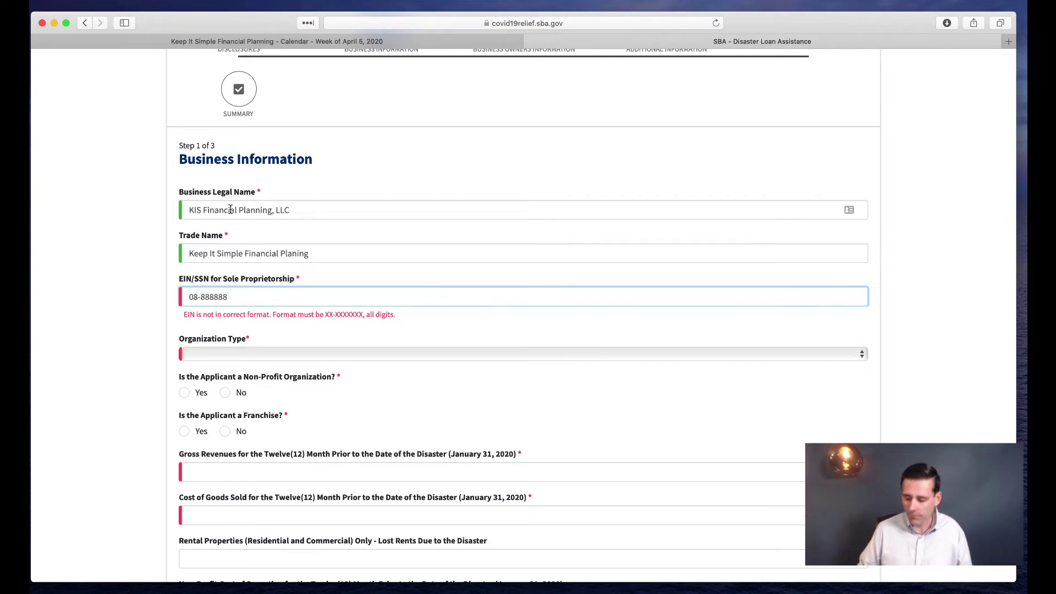
text(8)
scroll(312, 296, down, 3)
Set organization type to Limited Liability Company, answering No to non-profit and franchise
click(256, 257)
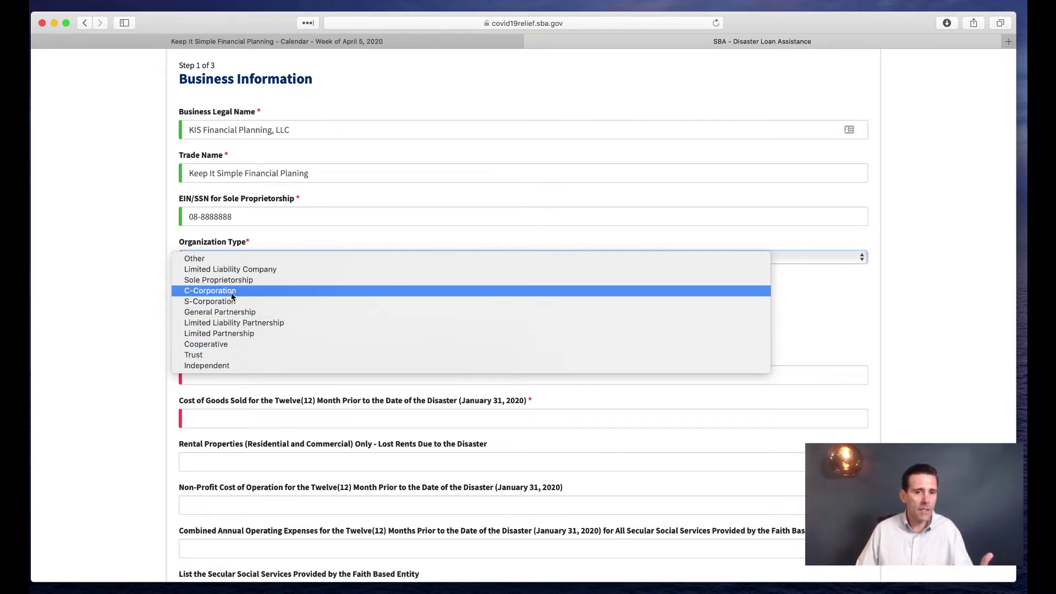
click(237, 272)
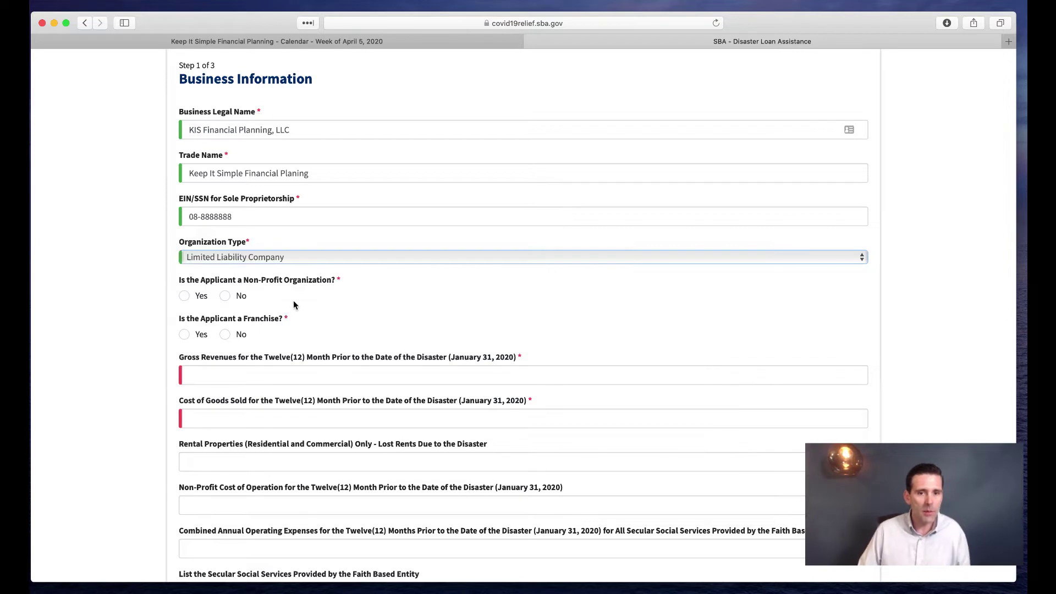
scroll(302, 303, down, 2)
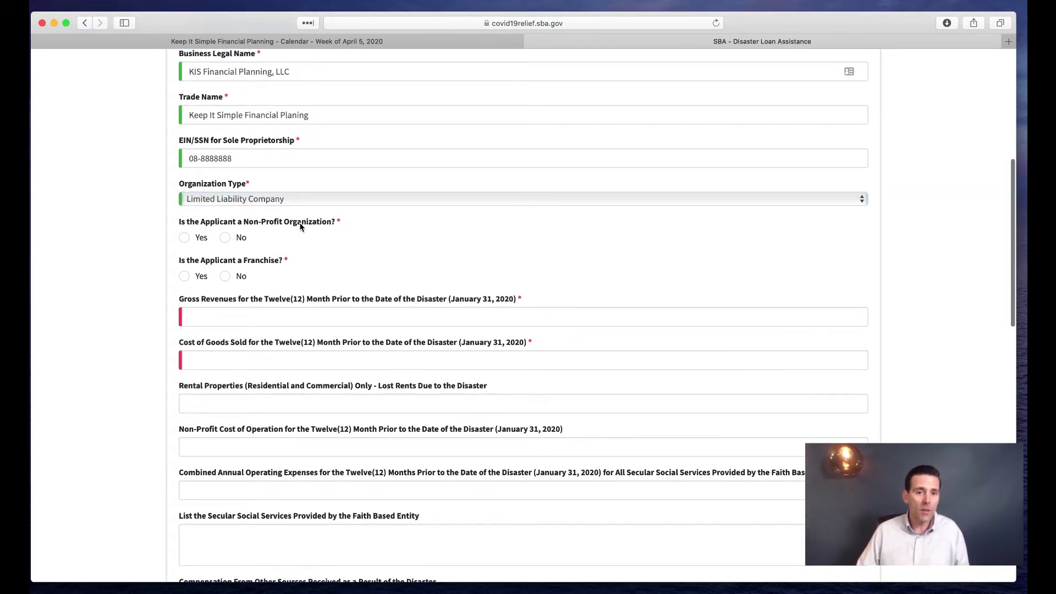
click(184, 238)
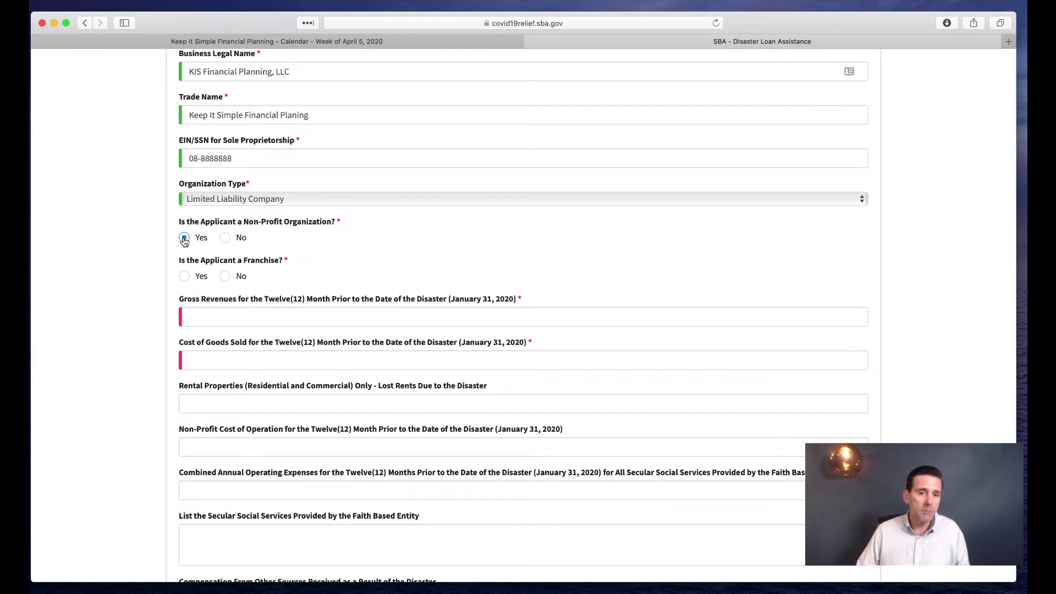
click(225, 237)
scroll(225, 242, down, 2)
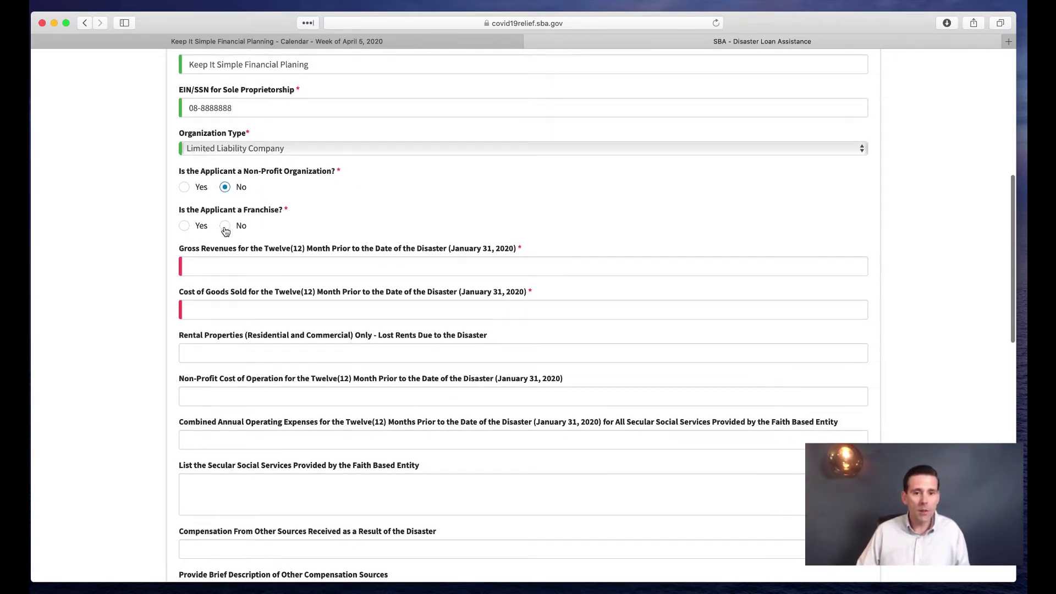
click(225, 226)
scroll(225, 231, down, 1)
Enter gross revenues of 250000 and cost of goods sold of 800000
click(222, 235)
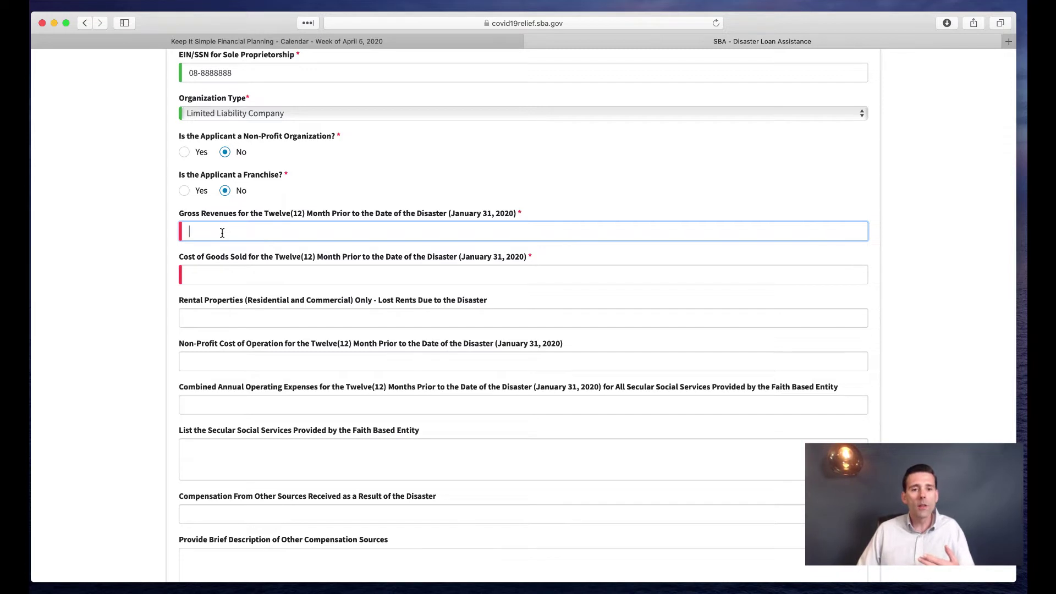
drag(264, 213, 514, 218)
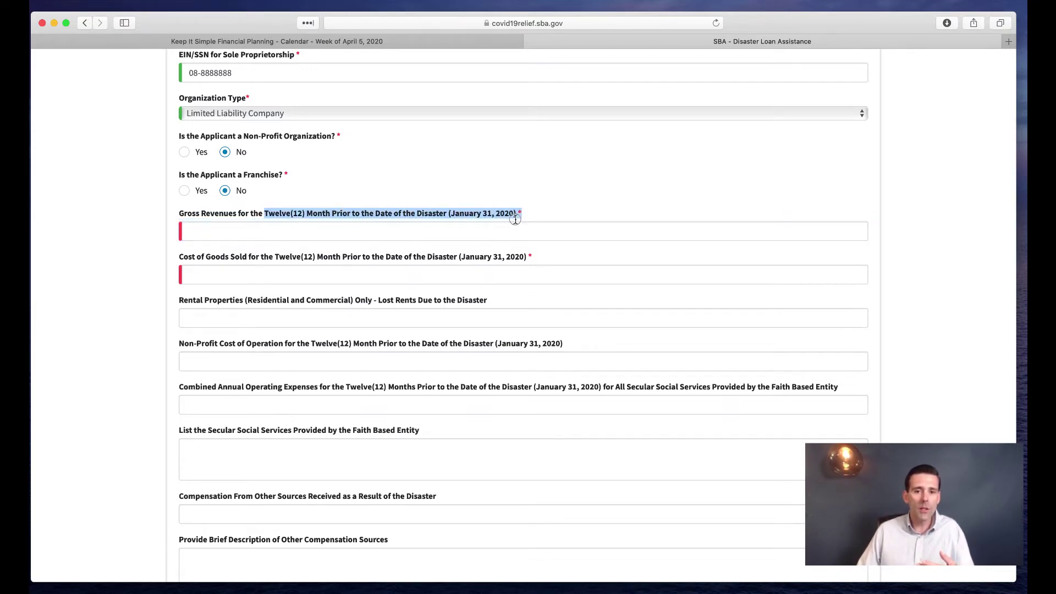
click(242, 230)
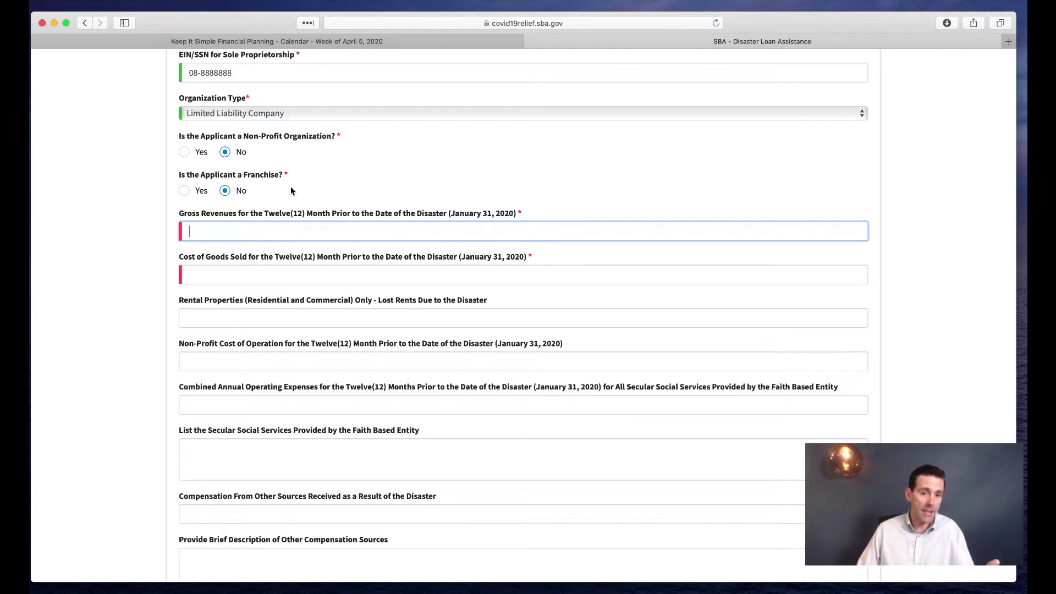
text(250000)
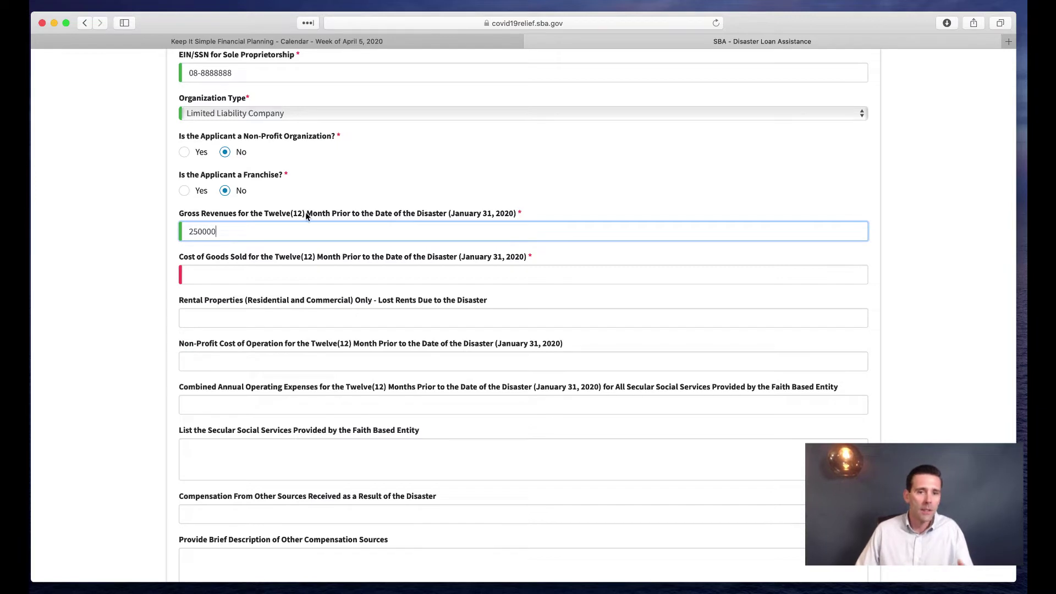
scroll(305, 213, down, 2)
click(258, 223)
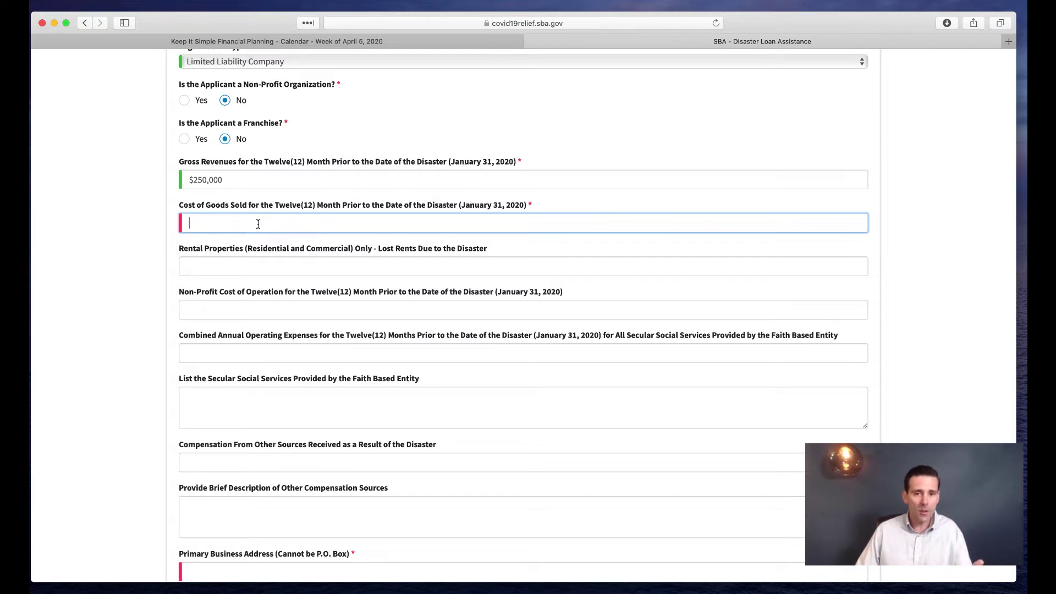
text(800000)
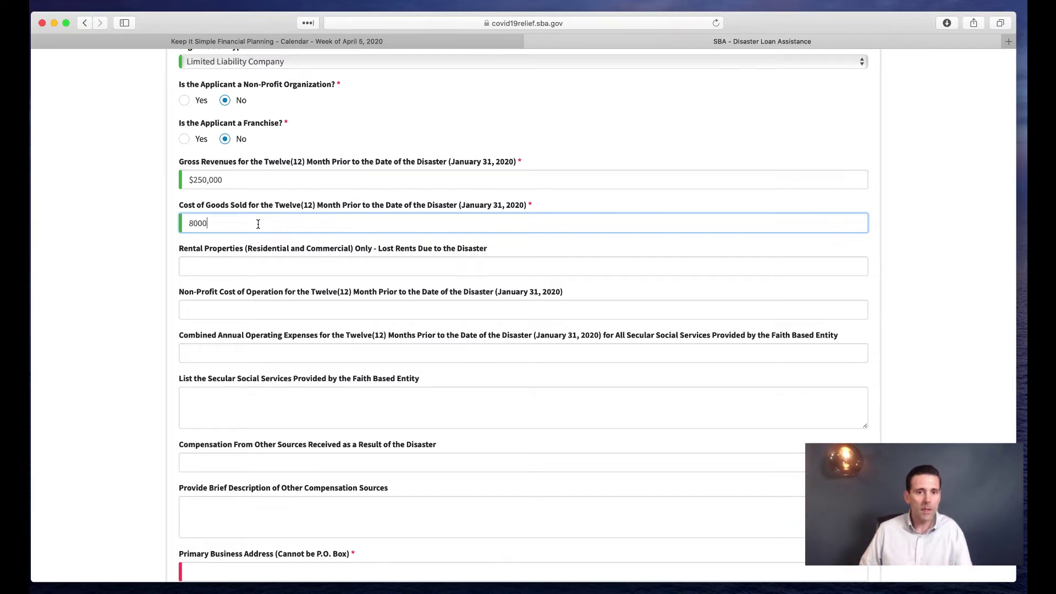
click(219, 309)
scroll(226, 250, down, 1)
drag(181, 213, 244, 215)
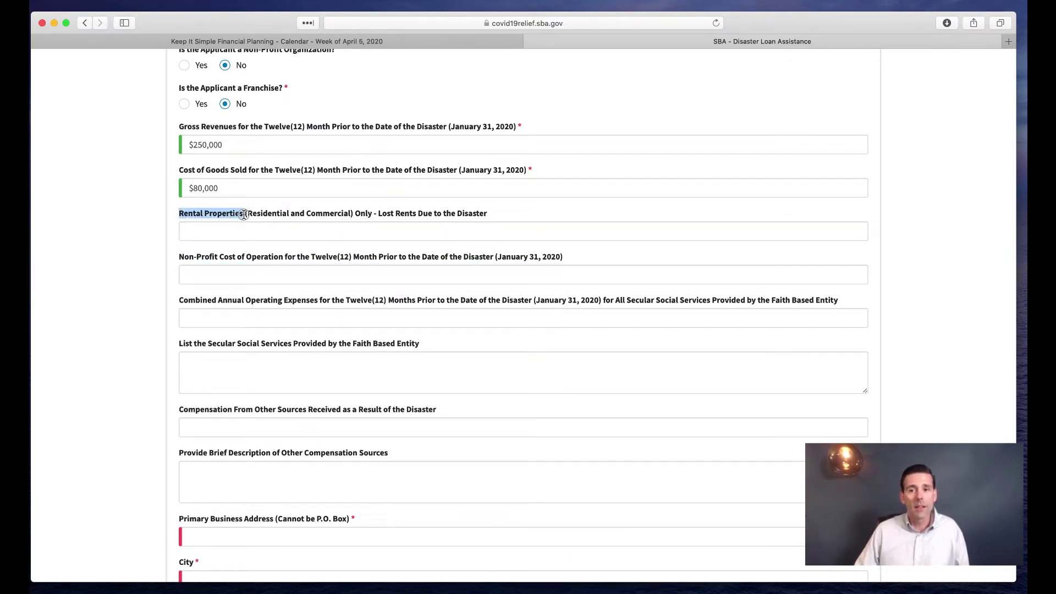
click(244, 215)
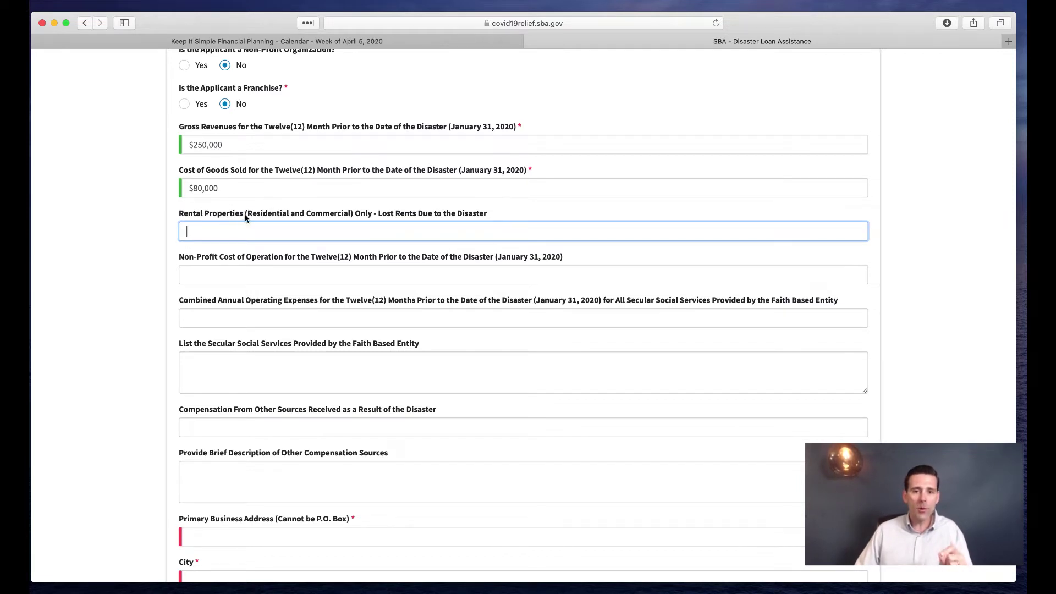
drag(378, 214, 487, 213)
drag(385, 214, 485, 219)
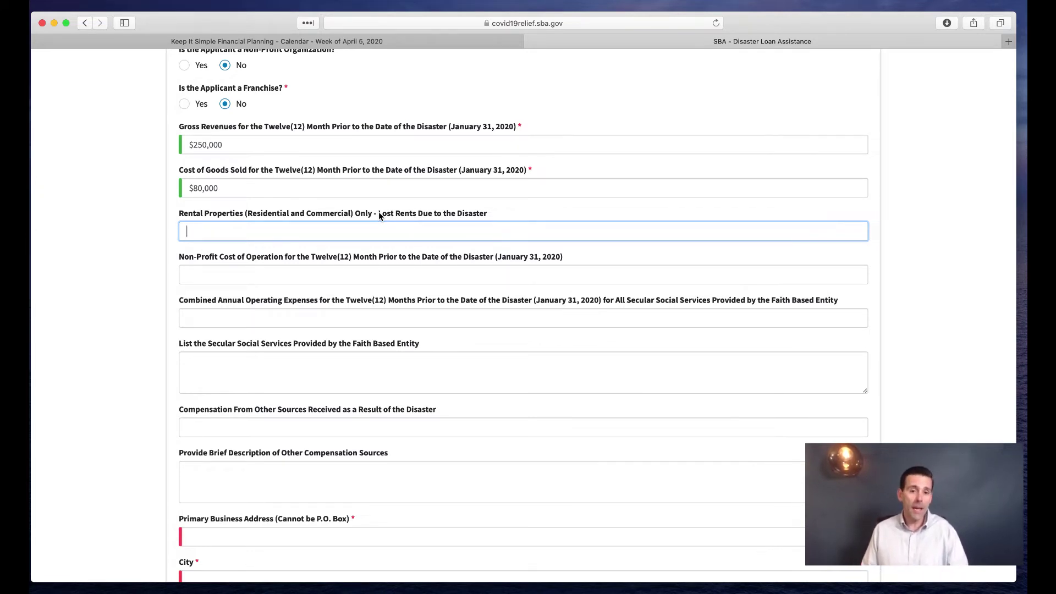
scroll(379, 214, down, 2)
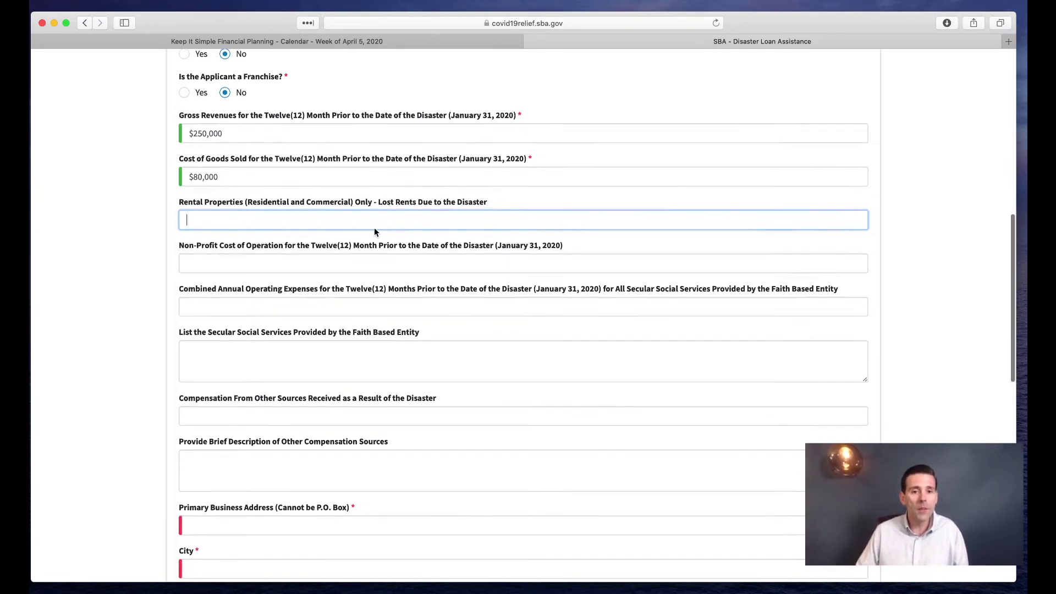
scroll(378, 265, down, 1)
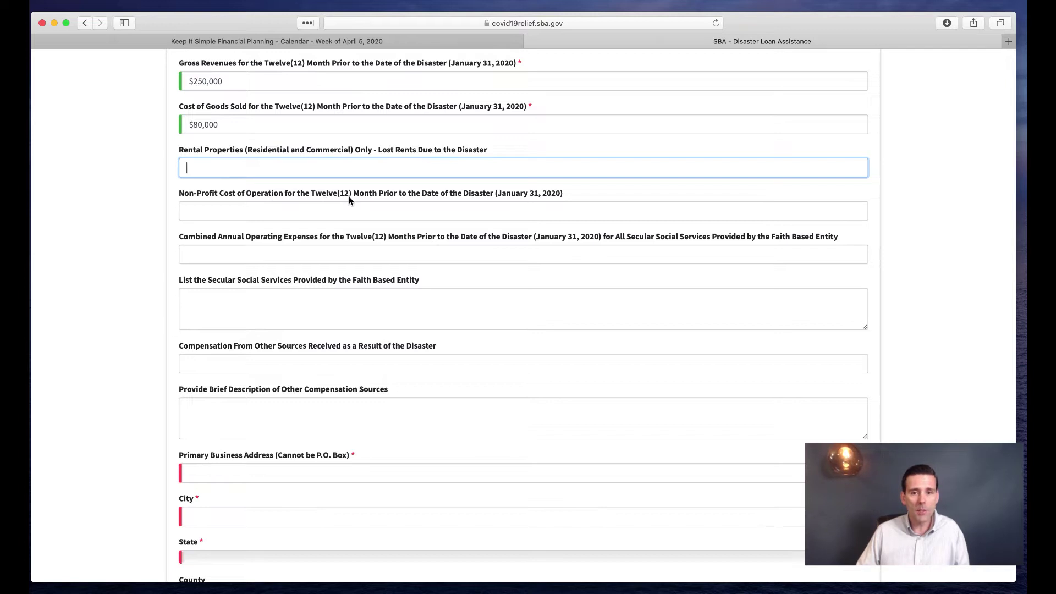
scroll(512, 201, down, 2)
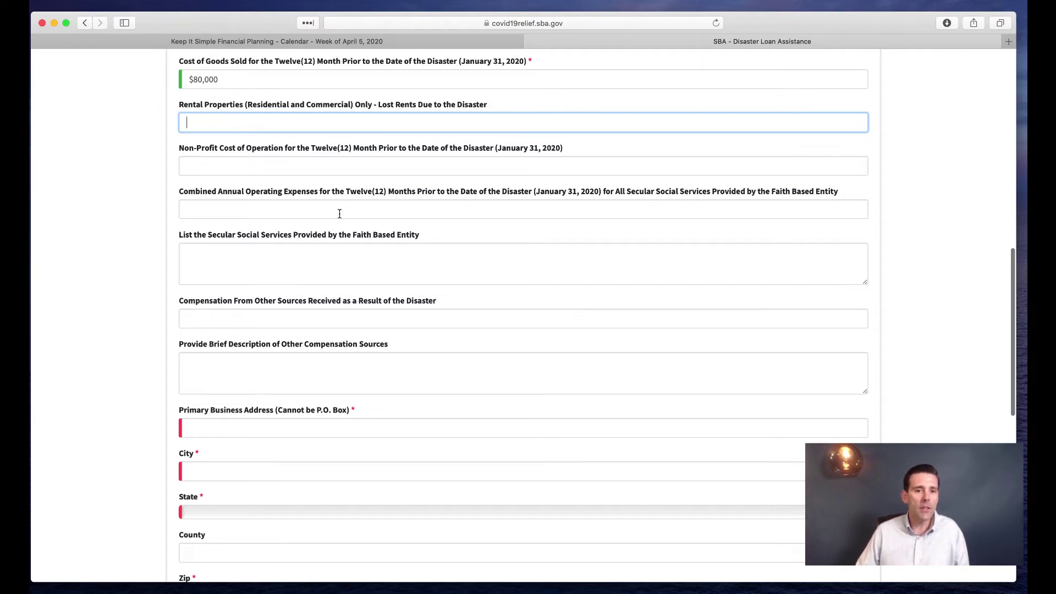
scroll(334, 211, down, 3)
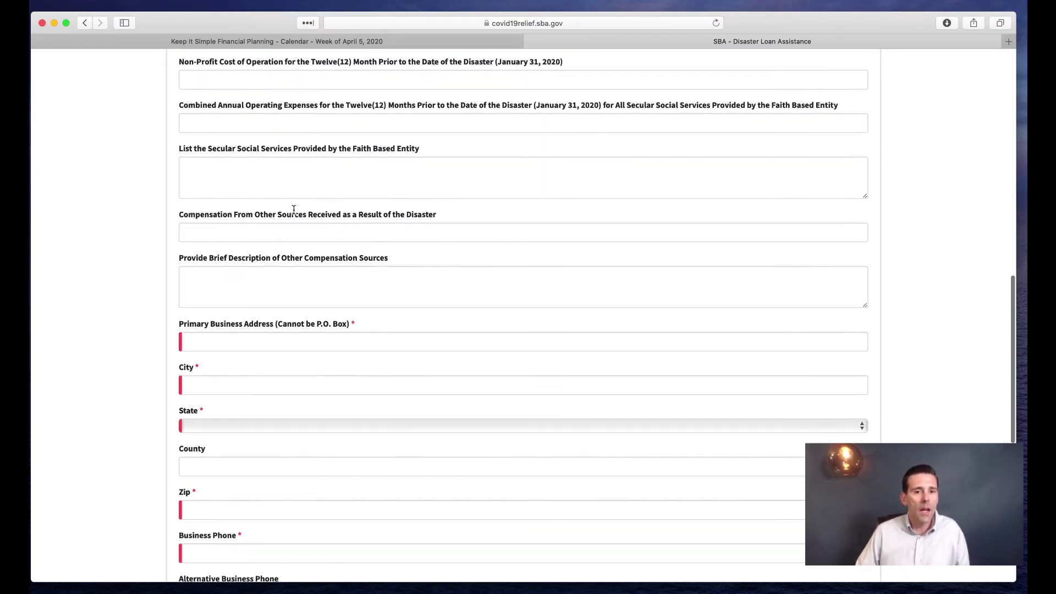
scroll(245, 197, down, 1)
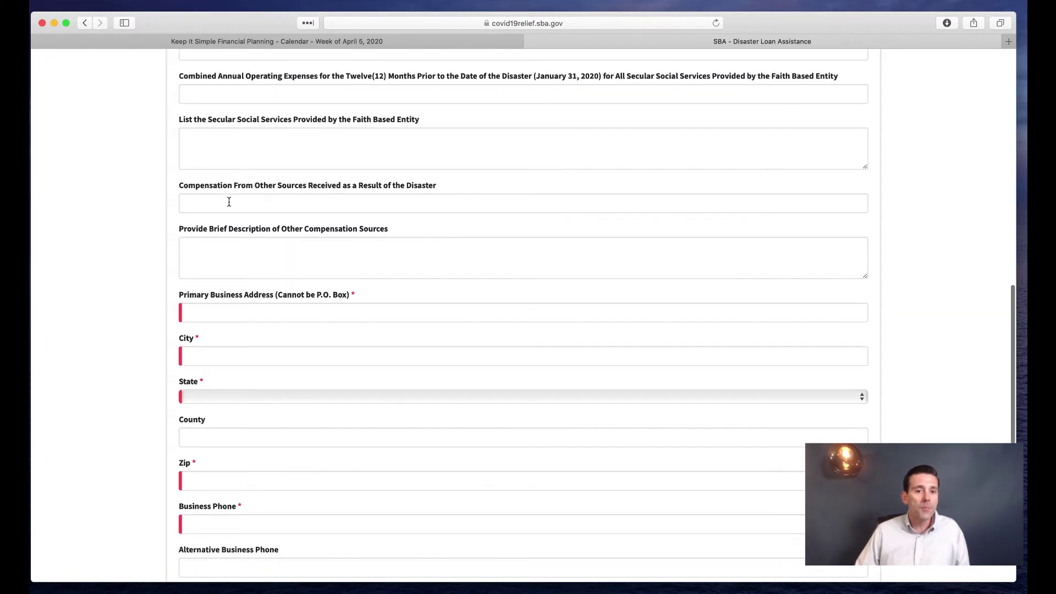
click(228, 202)
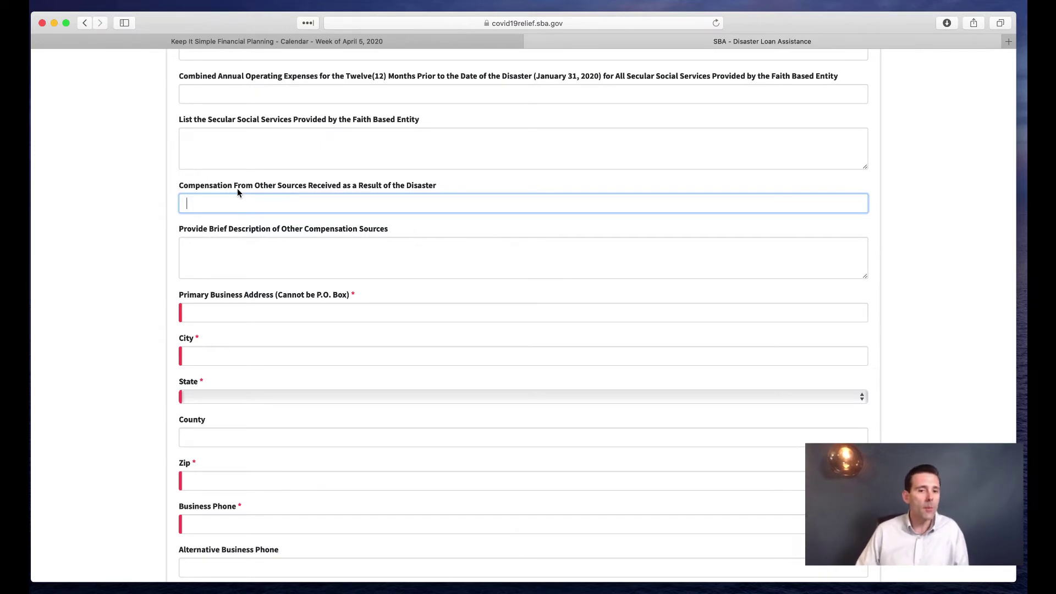
scroll(266, 202, down, 3)
Enter the primary business street address and the city Orange
click(250, 242)
text(333)
key(Tab)
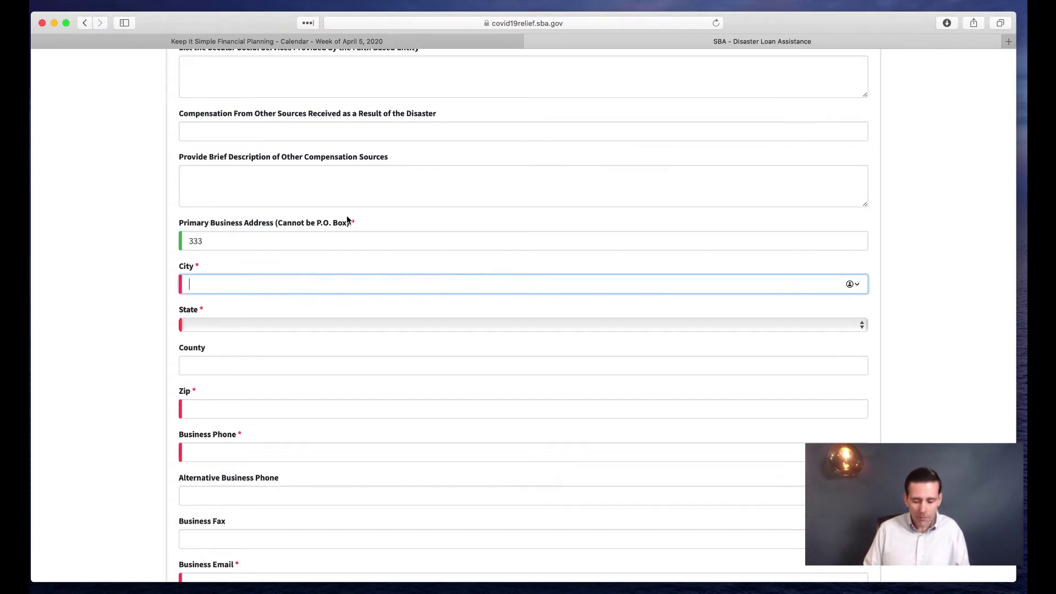
text(Orang)
key(BackSpace)
key(BackSpace)
text(nbe)
key(BackSpace)
key(BackSpace)
text(ge)
Set the state to CA, county to Orange, and fill in the zip code
key(Tab)
text(ca)
key(Tab)
text(Orang)
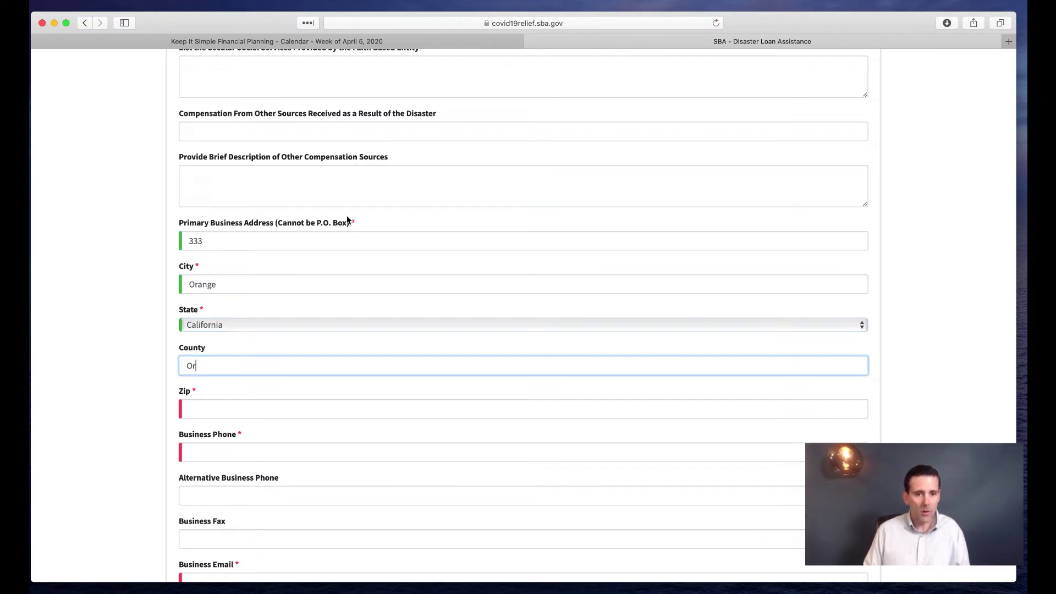
text(e)
key(Tab)
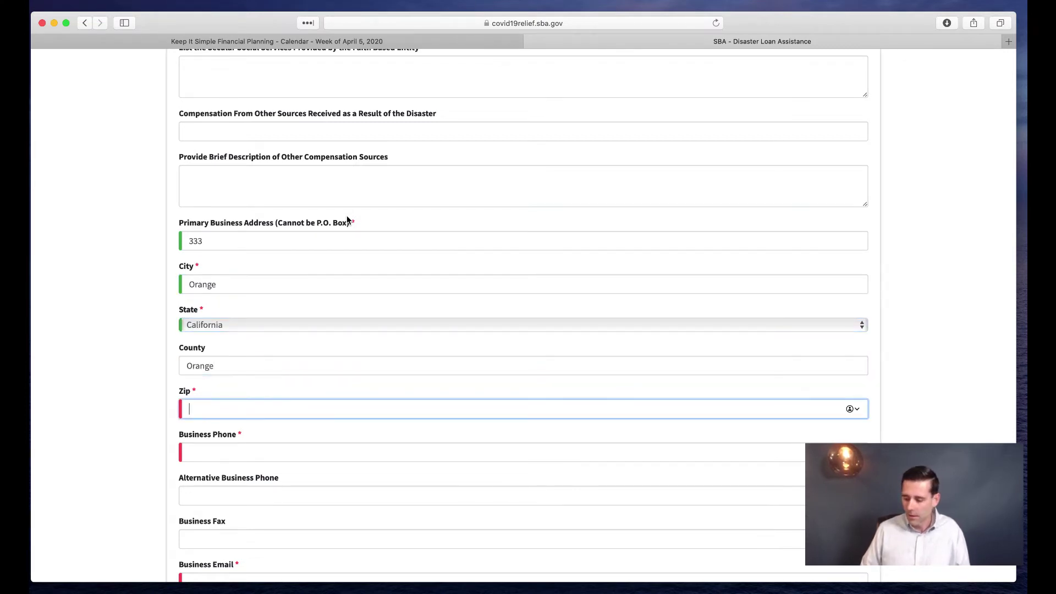
text(92868)
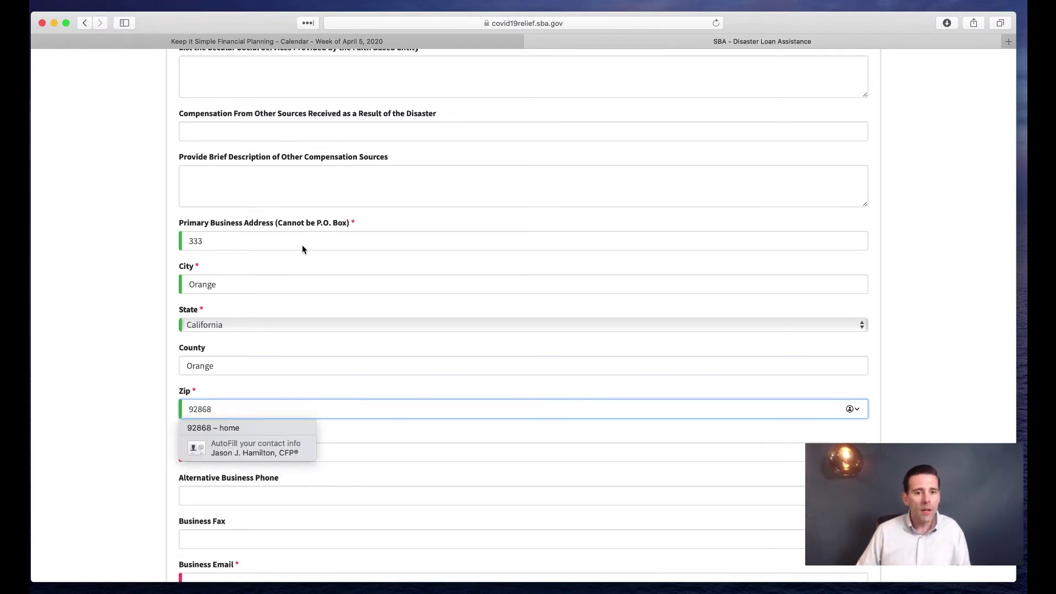
scroll(302, 246, down, 5)
click(260, 319)
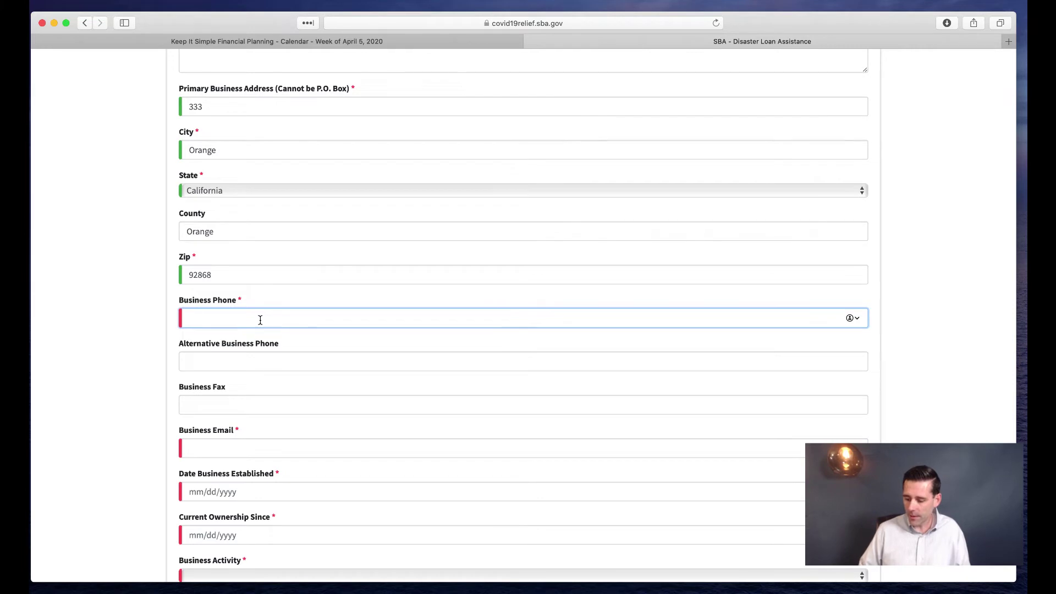
Enter the business phone number, leaving the alternative phone and fax blank
scroll(218, 358, down, 3)
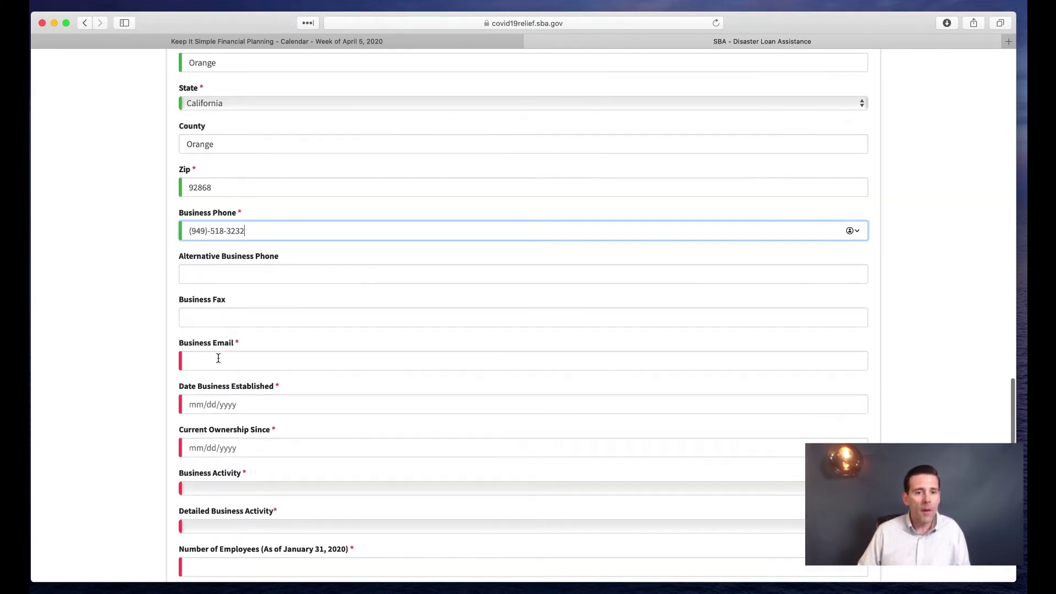
click(219, 275)
click(218, 304)
click(218, 304)
double_click(194, 299)
click(226, 311)
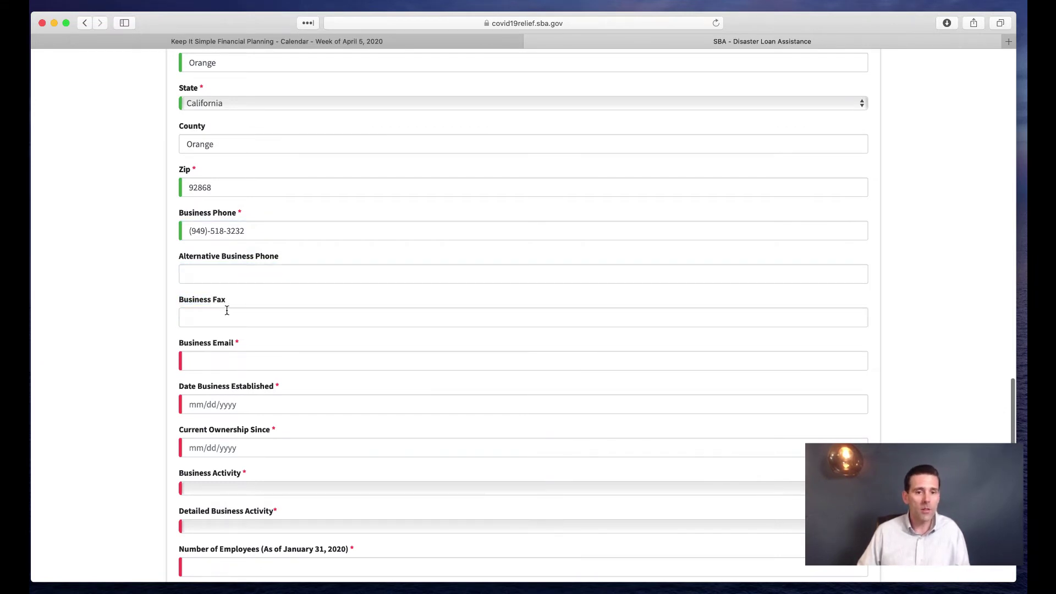
scroll(225, 308, down, 3)
Fill in the business e-mail address
click(223, 263)
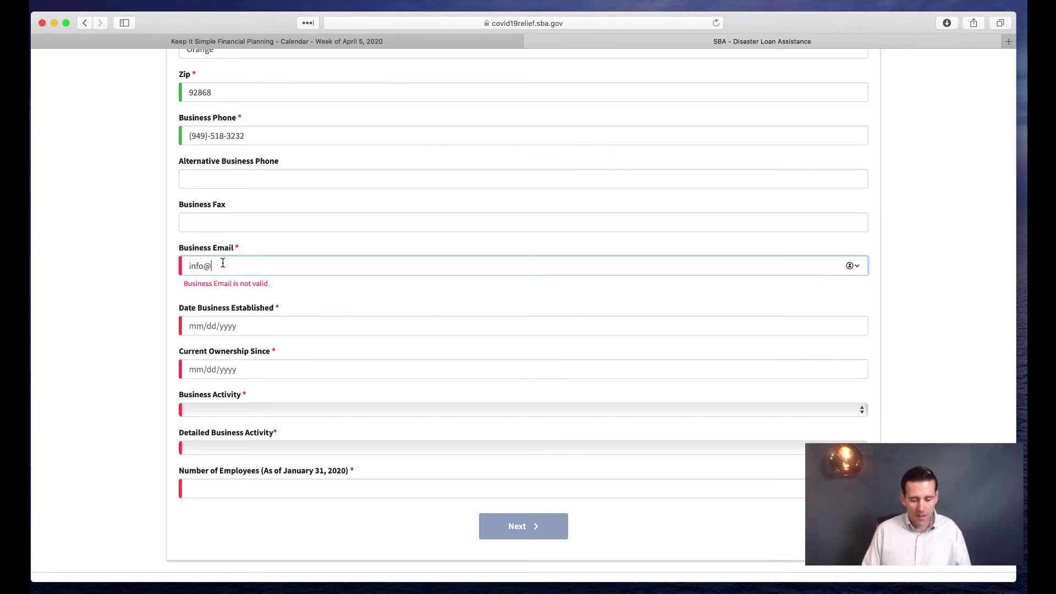
Set Date Business Established and Current Ownership Since both to 01/01/2010
click(188, 310)
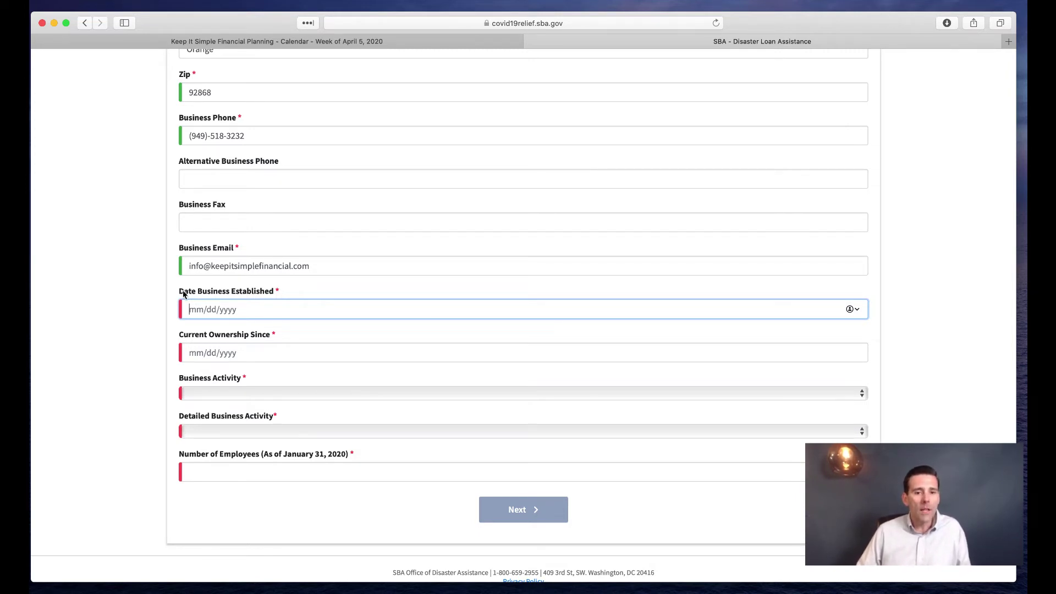
drag(180, 292, 200, 313)
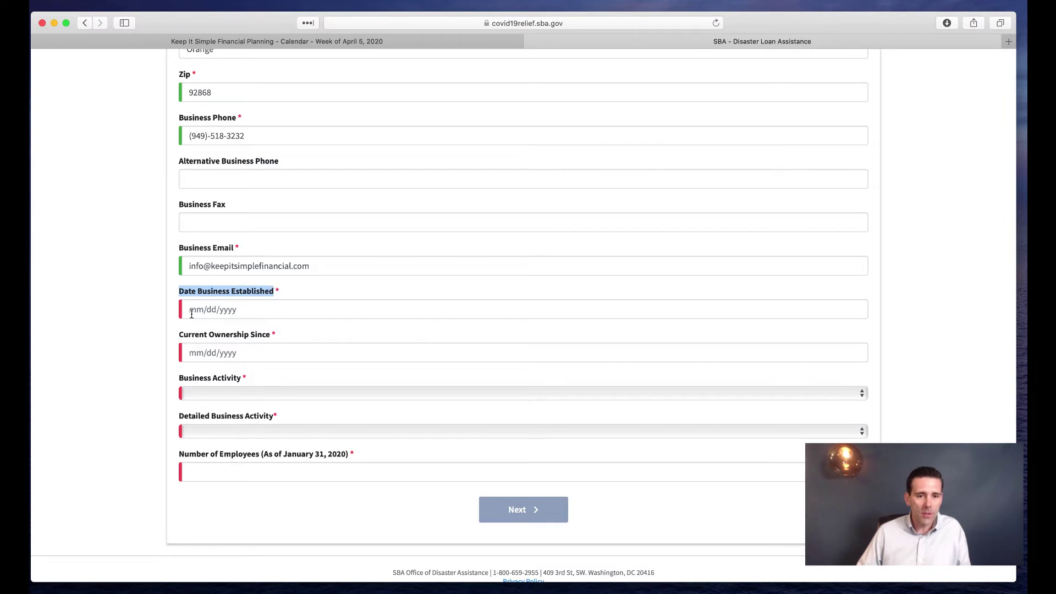
click(190, 309)
text(01/01)
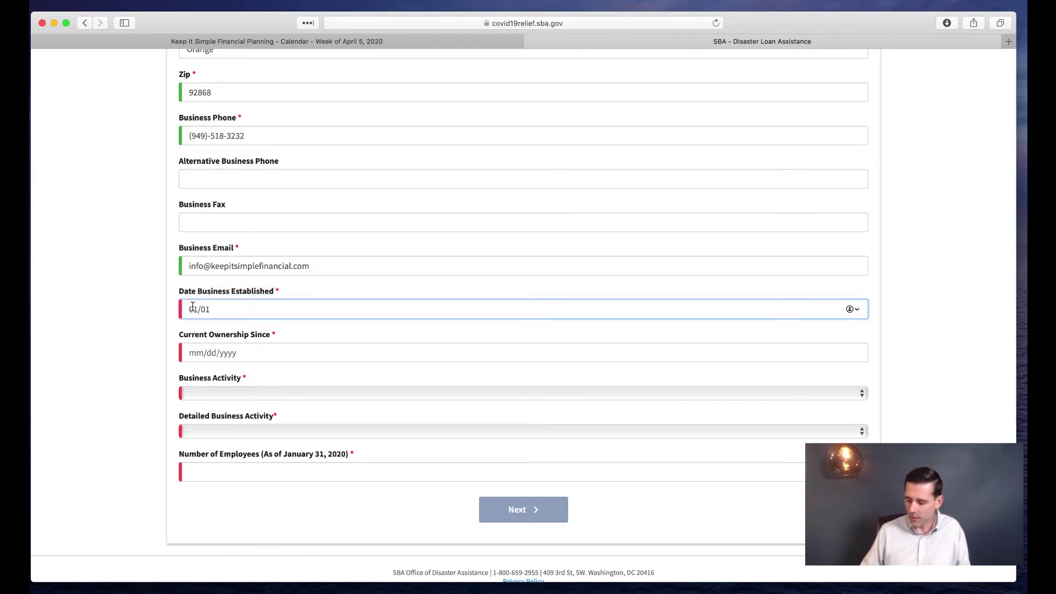
text(/2010)
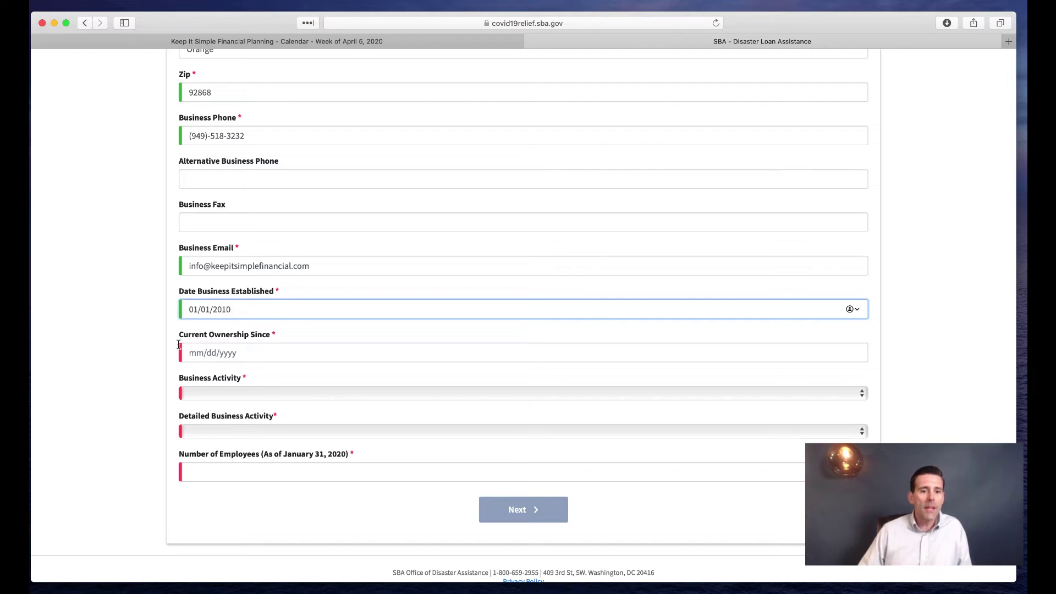
drag(177, 335, 269, 334)
click(278, 332)
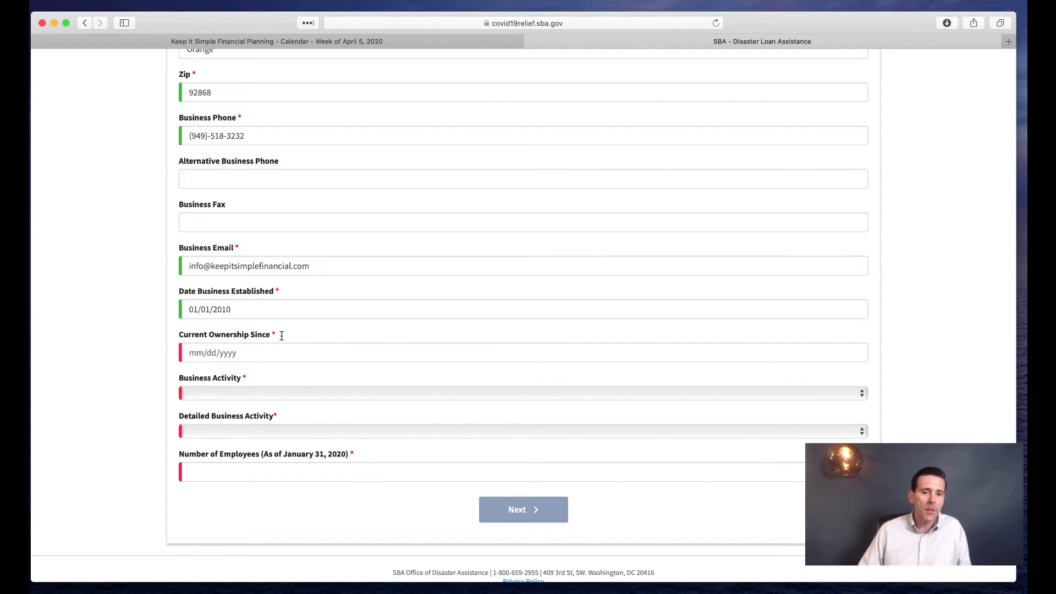
scroll(290, 336, down, 1)
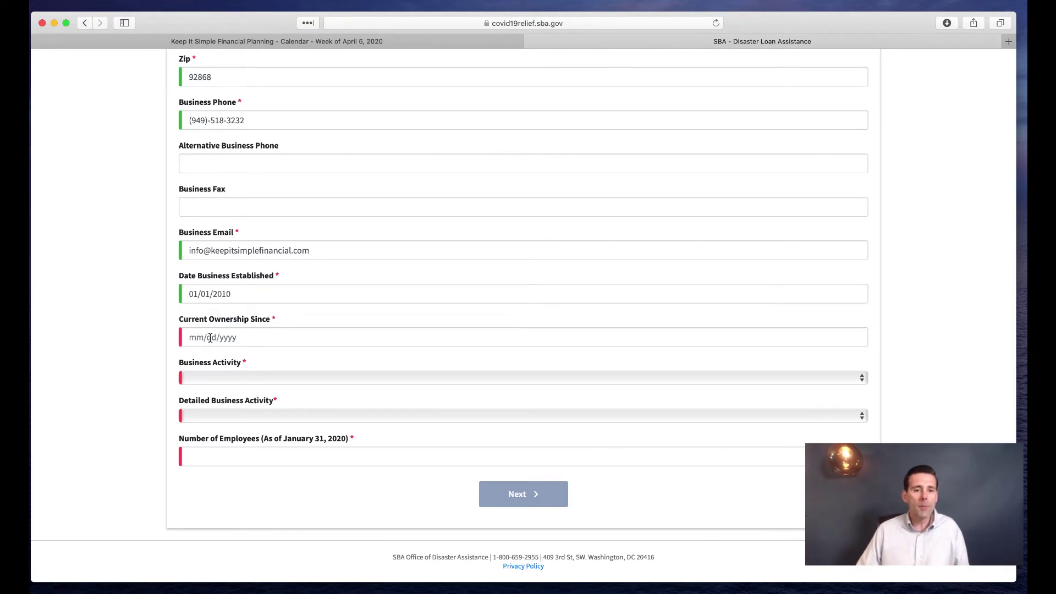
click(193, 336)
text(01/01)
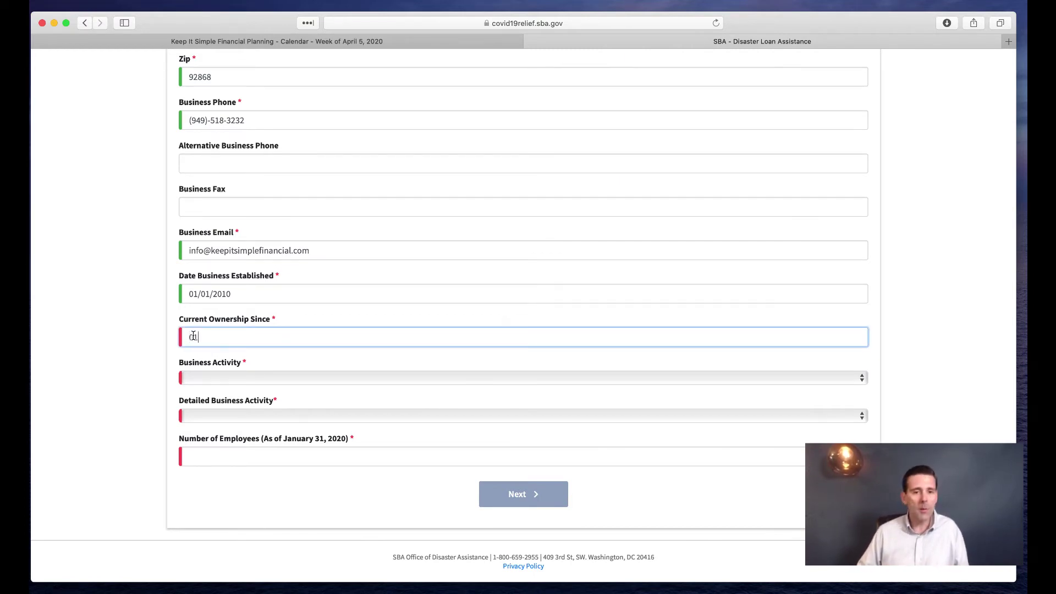
text(010)
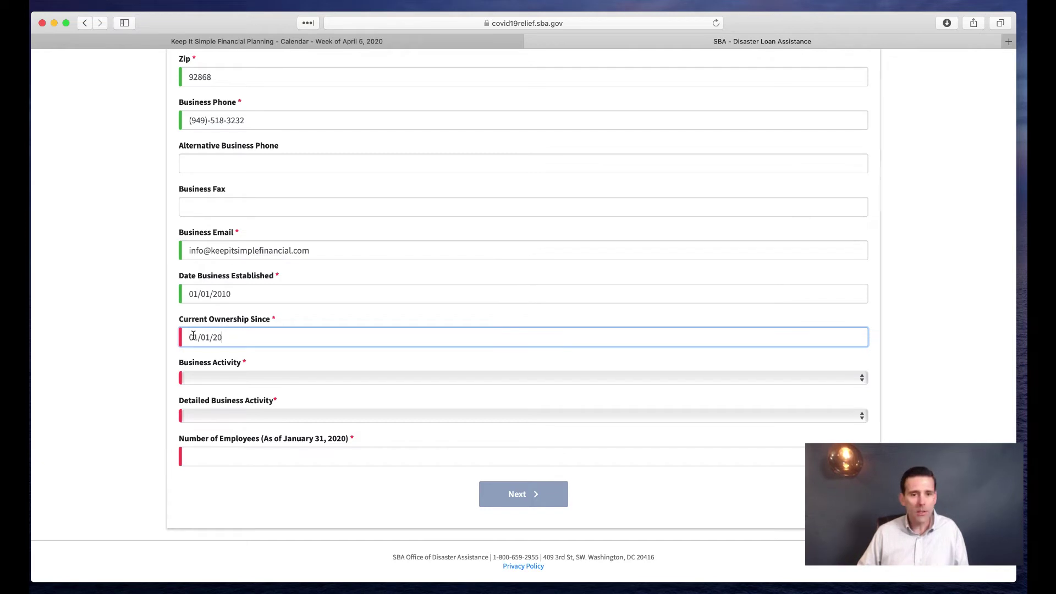
click(245, 378)
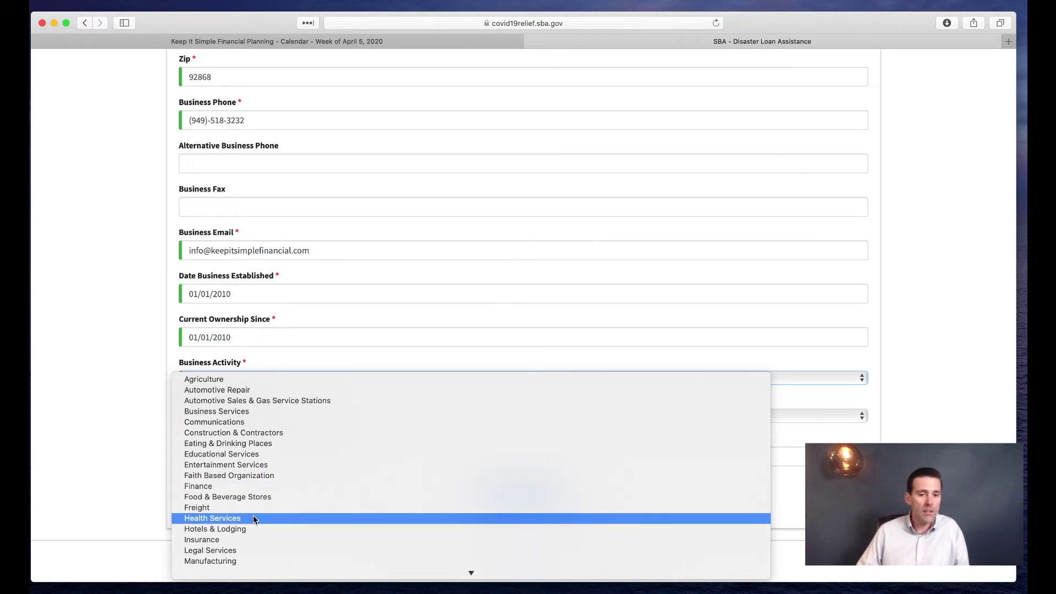
Set business activity to Finance, detailed activity Finance-Other, with 3 employees
click(249, 487)
click(241, 416)
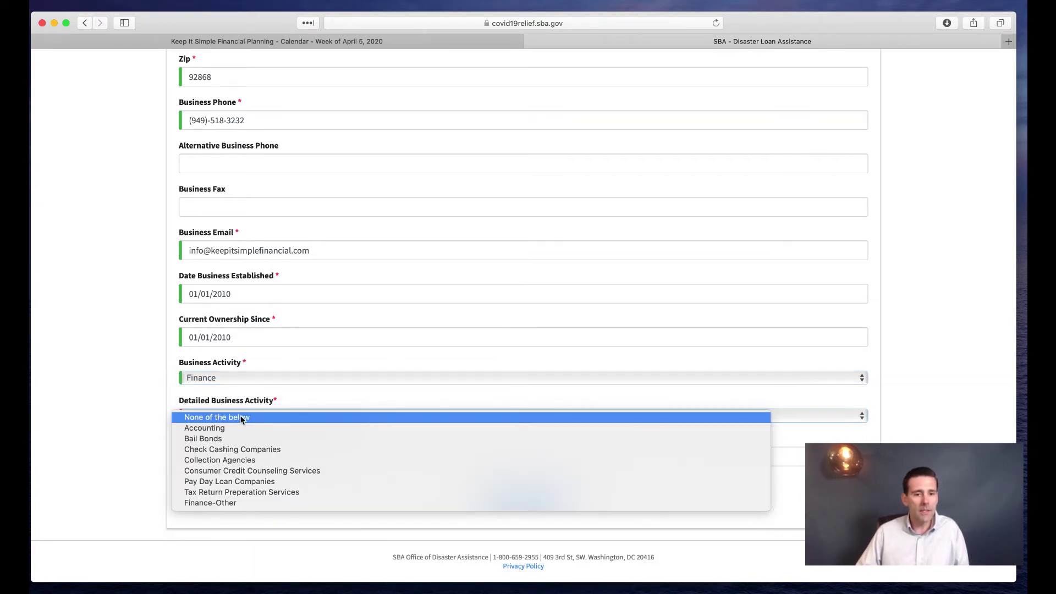
click(238, 503)
click(233, 457)
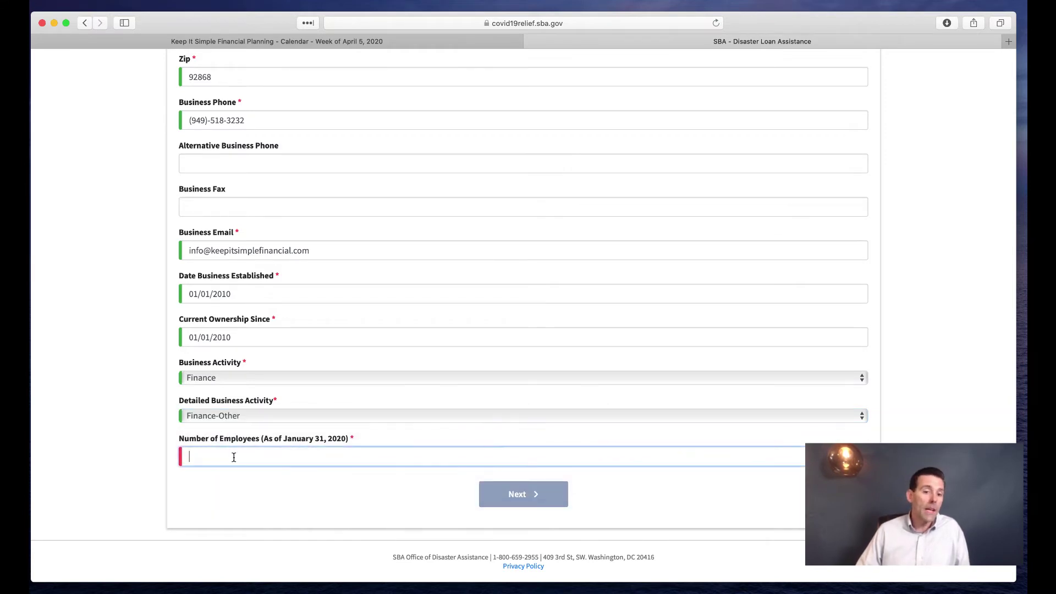
text(3)
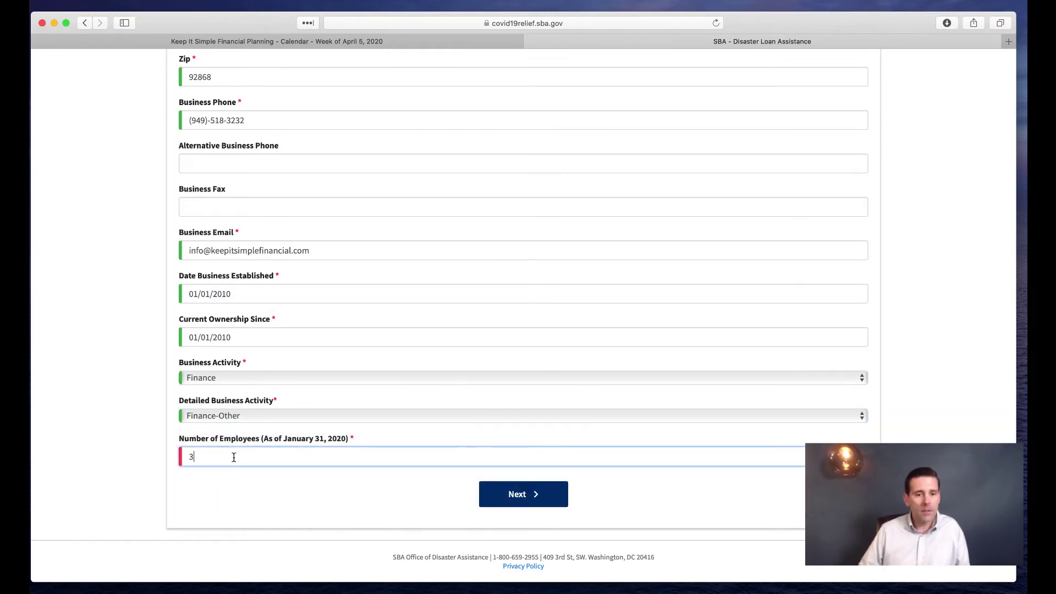
click(323, 494)
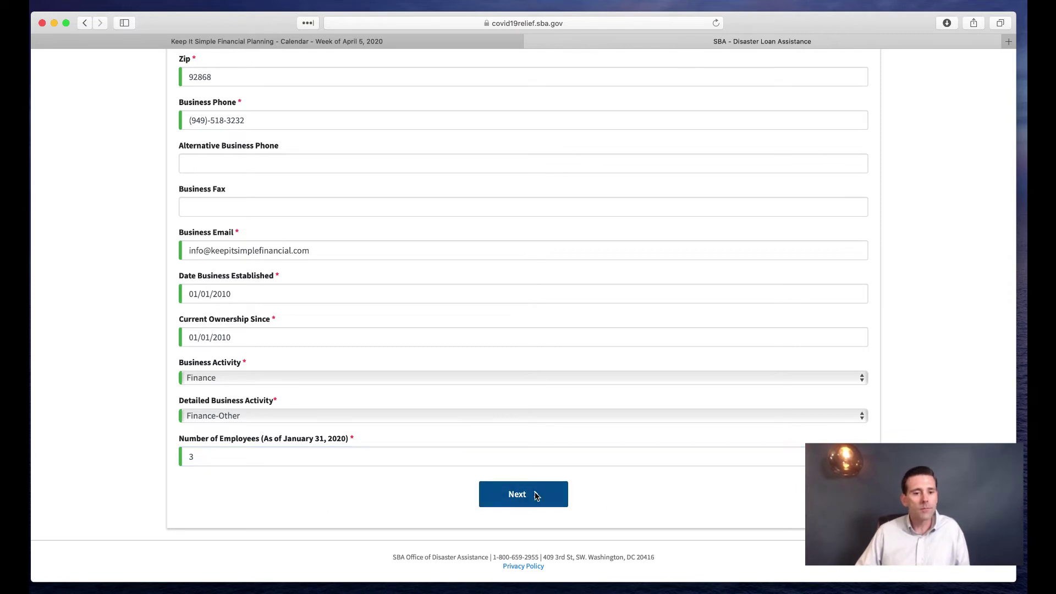
Continue to Step 2, Business Owners Information
click(558, 495)
scroll(430, 440, down, 2)
scroll(430, 440, down, 2)
mouse_move(201, 223)
mouse_down()
mouse_move(251, 224)
mouse_move(199, 223)
mouse_up()
Answer No to ownership by a business entity, then enter the first owner's name and mobile phone
click(447, 246)
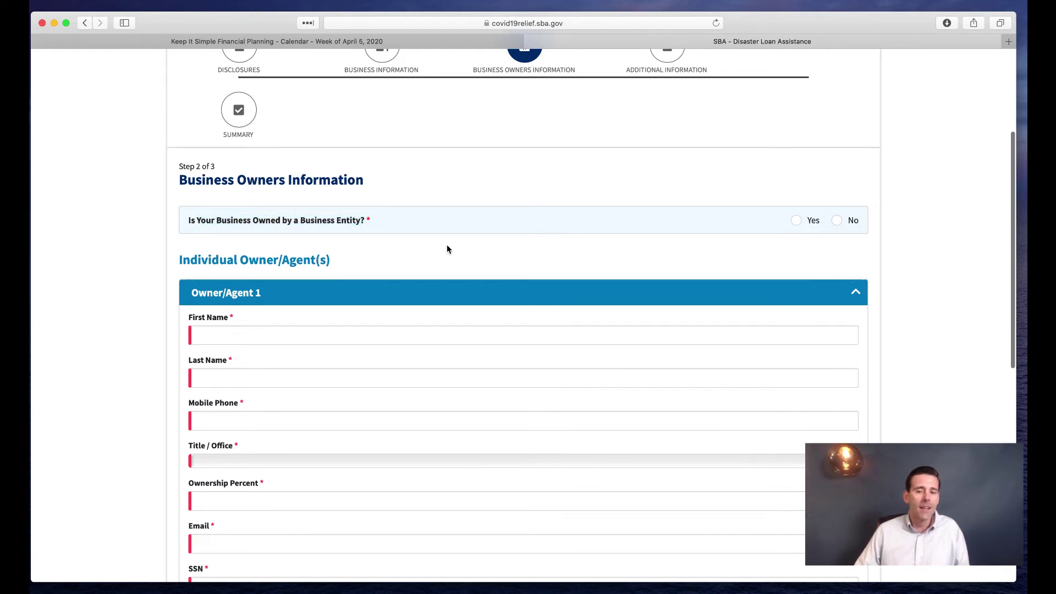
scroll(447, 249, down, 1)
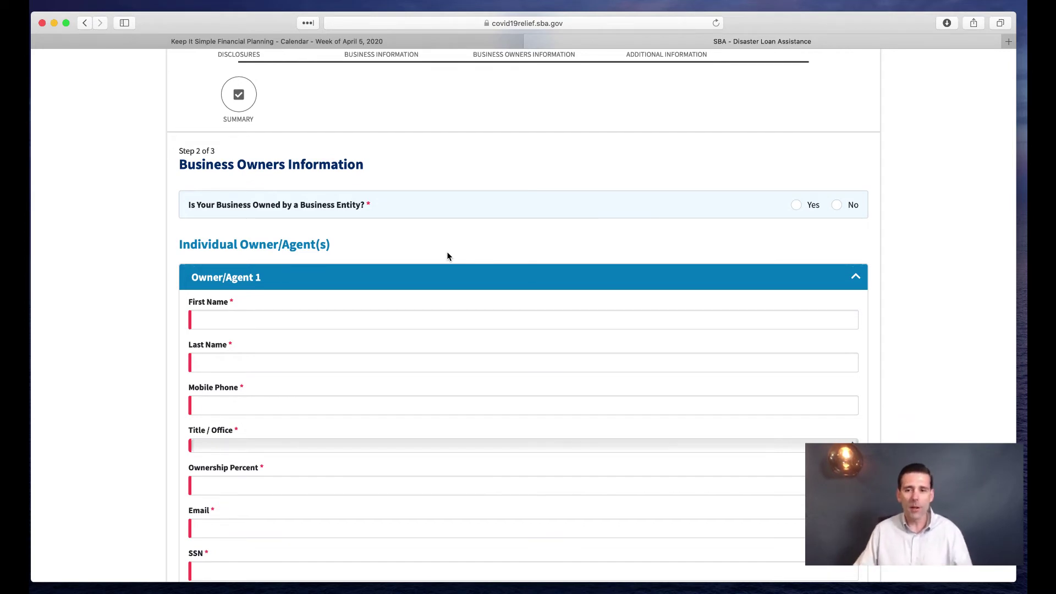
click(841, 206)
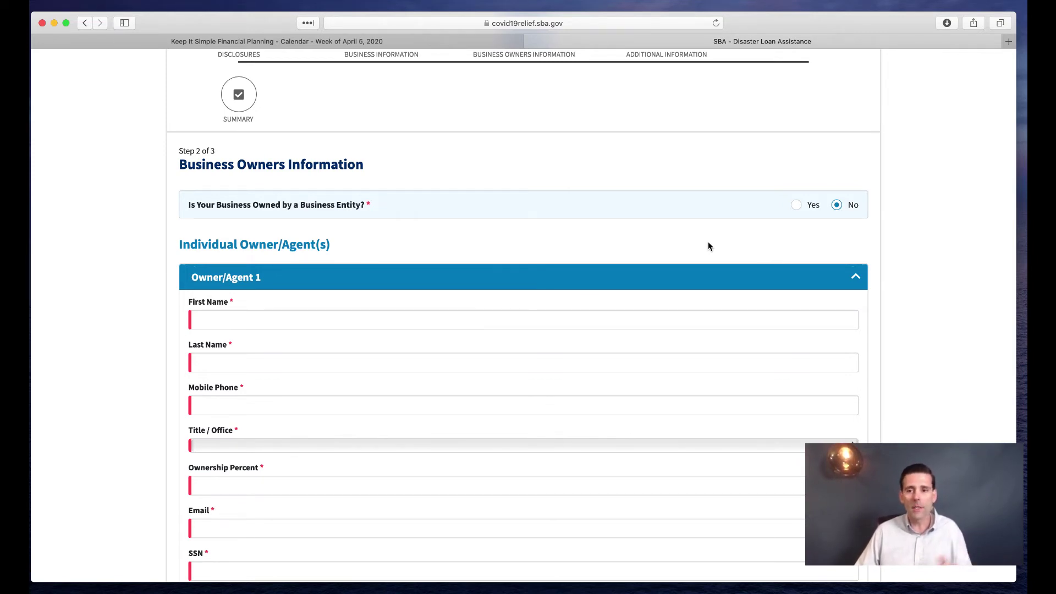
scroll(627, 241, down, 3)
click(329, 237)
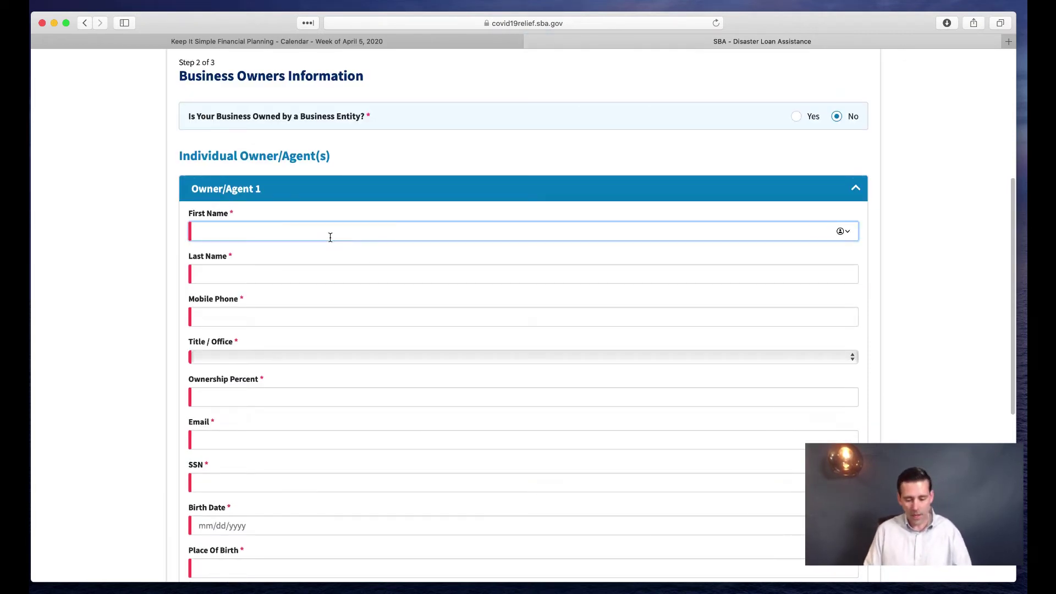
key(Tab)
key(Tab)
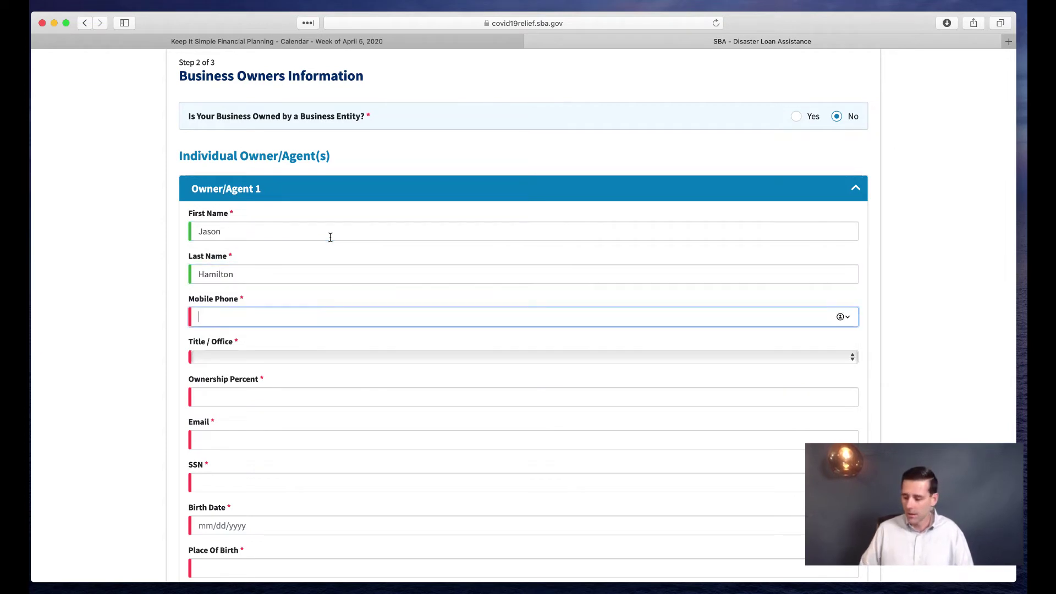
text(9491111111)
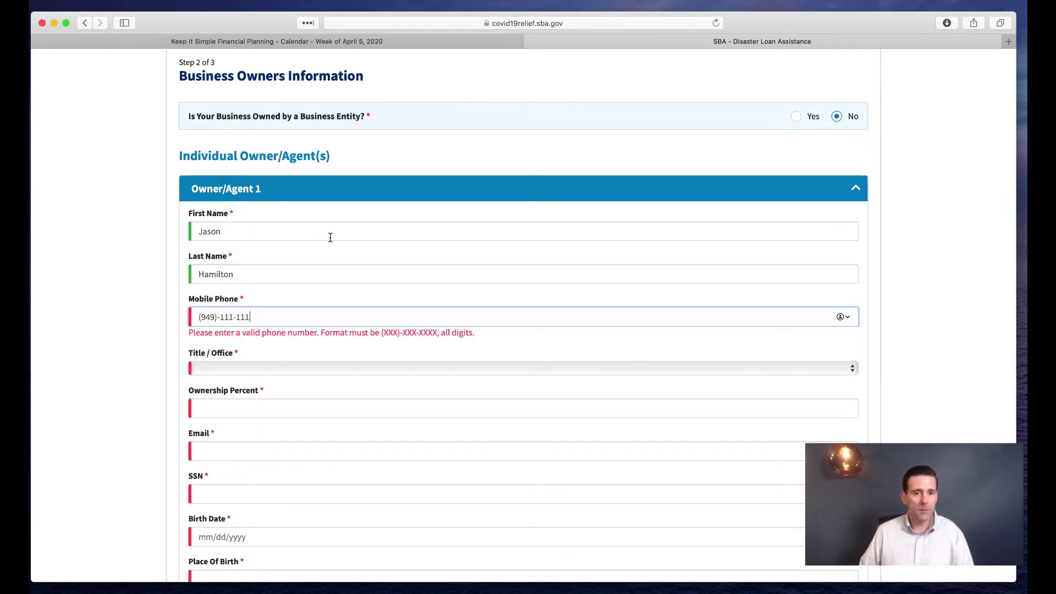
Set the owner's title to Owner with 100% ownership, and enter the owner's e-mail address
click(292, 358)
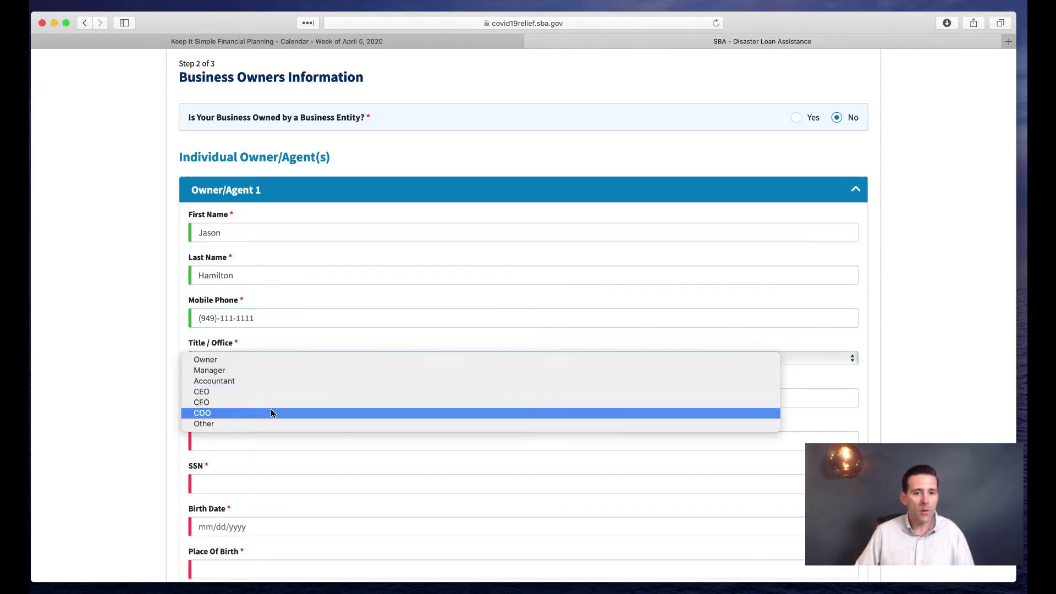
click(252, 359)
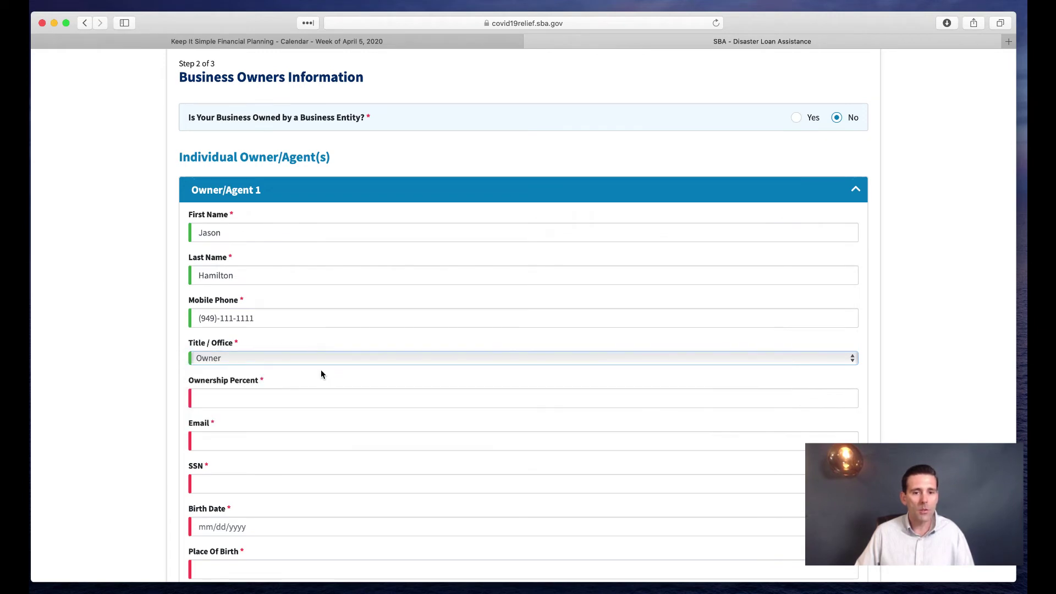
scroll(332, 375, down, 3)
click(259, 290)
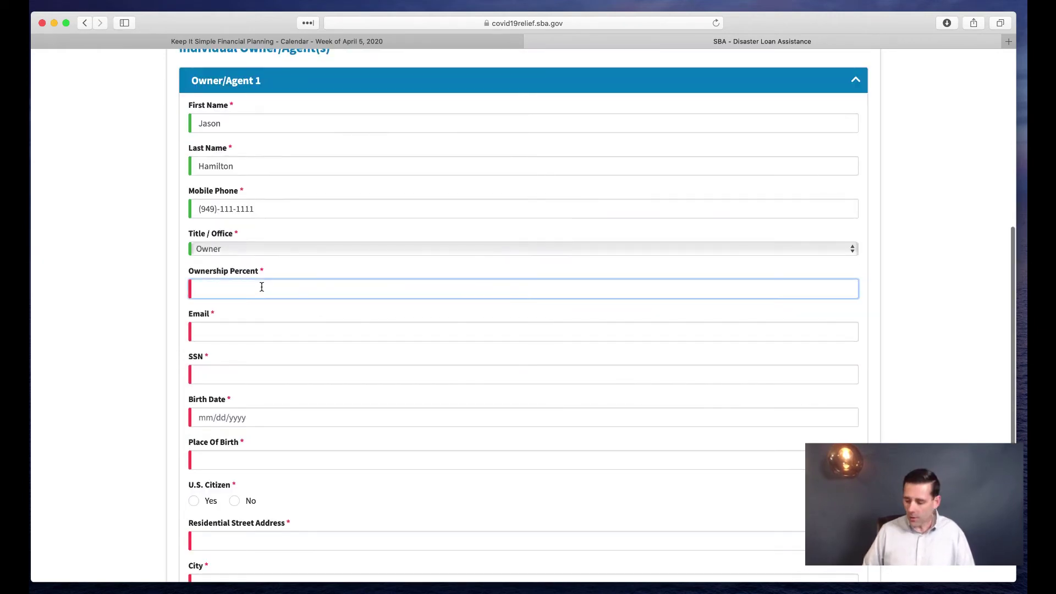
text(100)
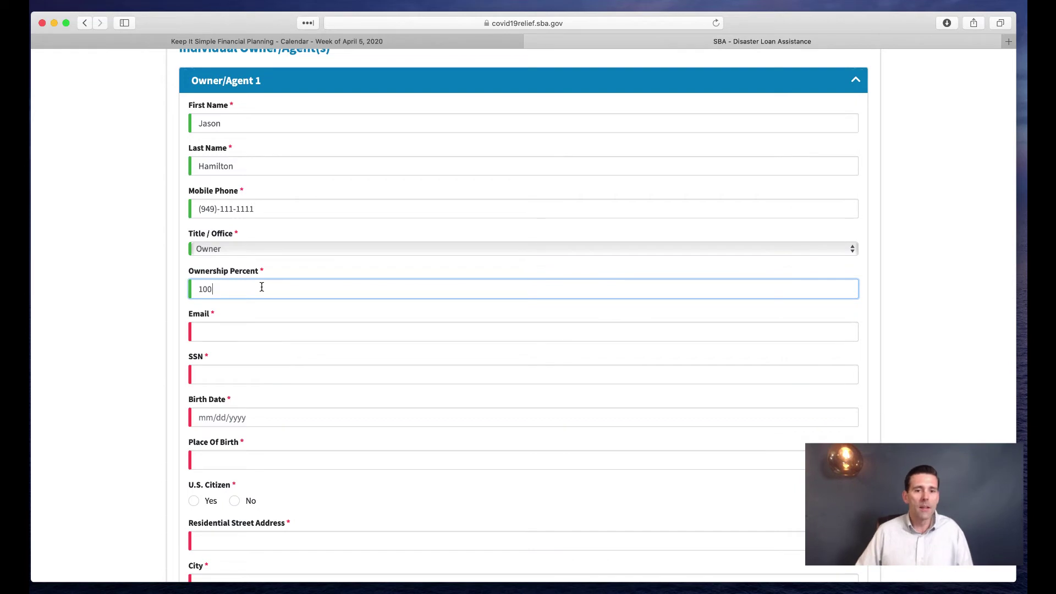
scroll(315, 297, down, 2)
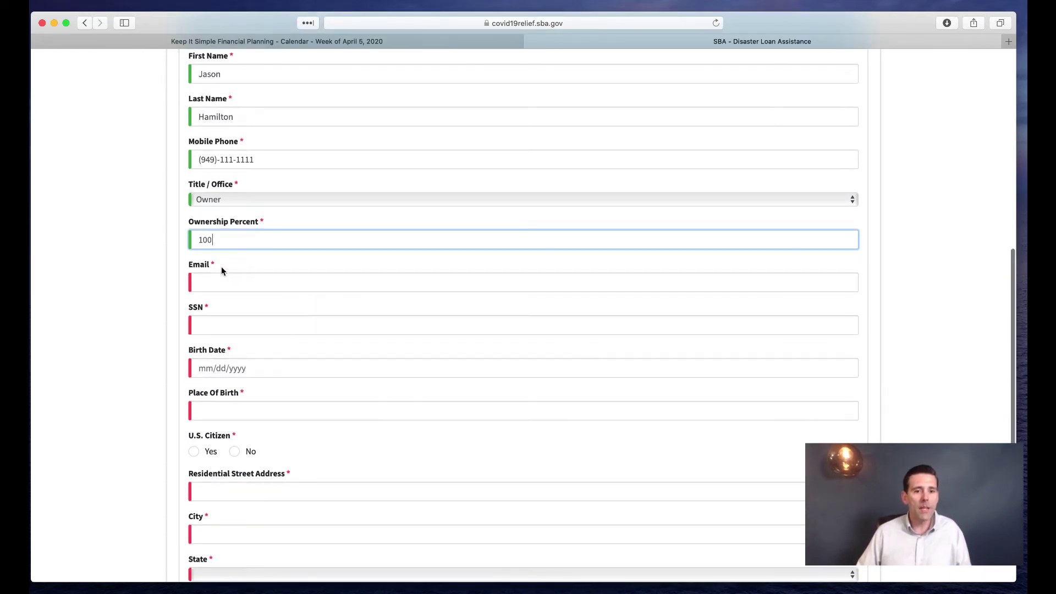
click(225, 282)
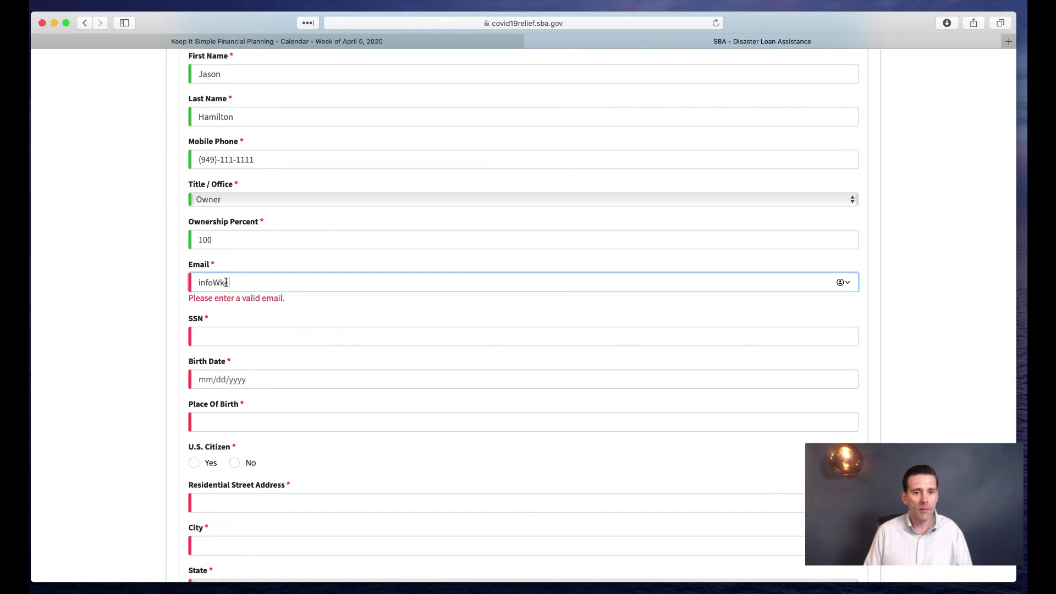
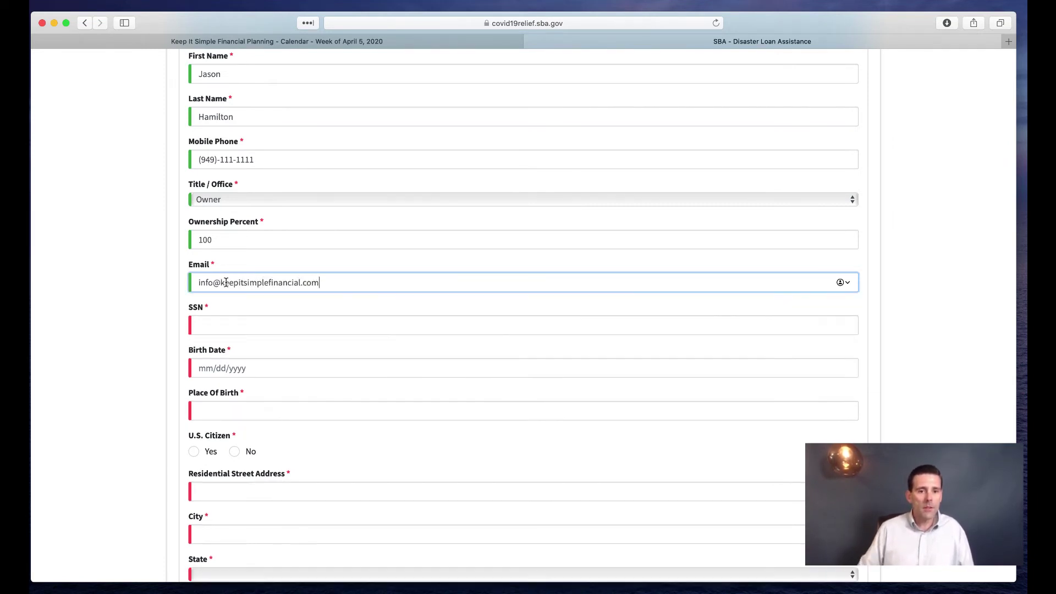
Enter the owner's social security number, birth date and birthplace, and mark U.S. citizenship Yes
click(215, 325)
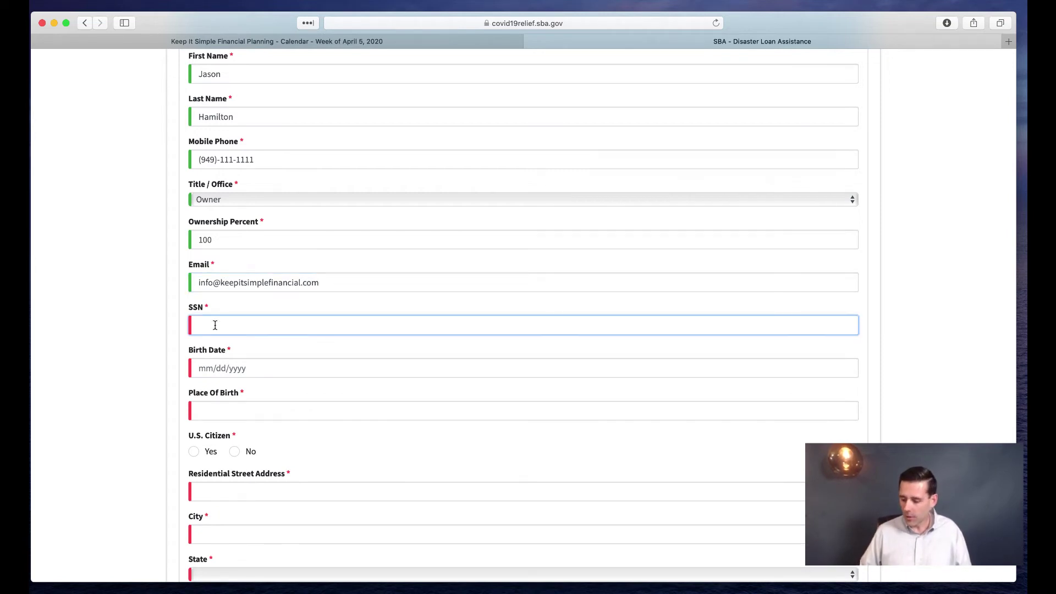
text(222-22-2222)
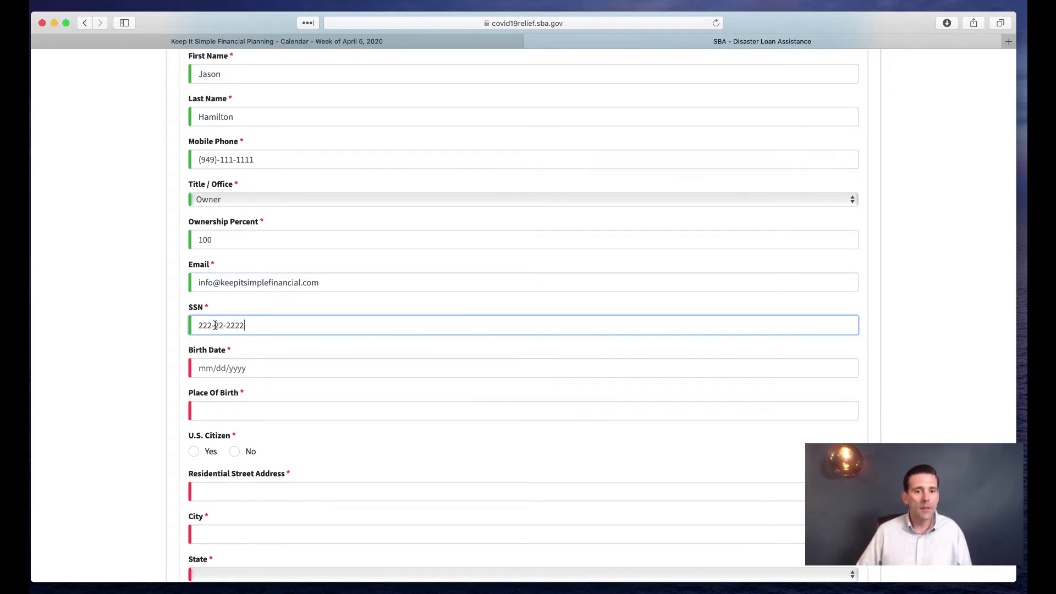
scroll(253, 344, down, 2)
click(202, 325)
text(11/11)
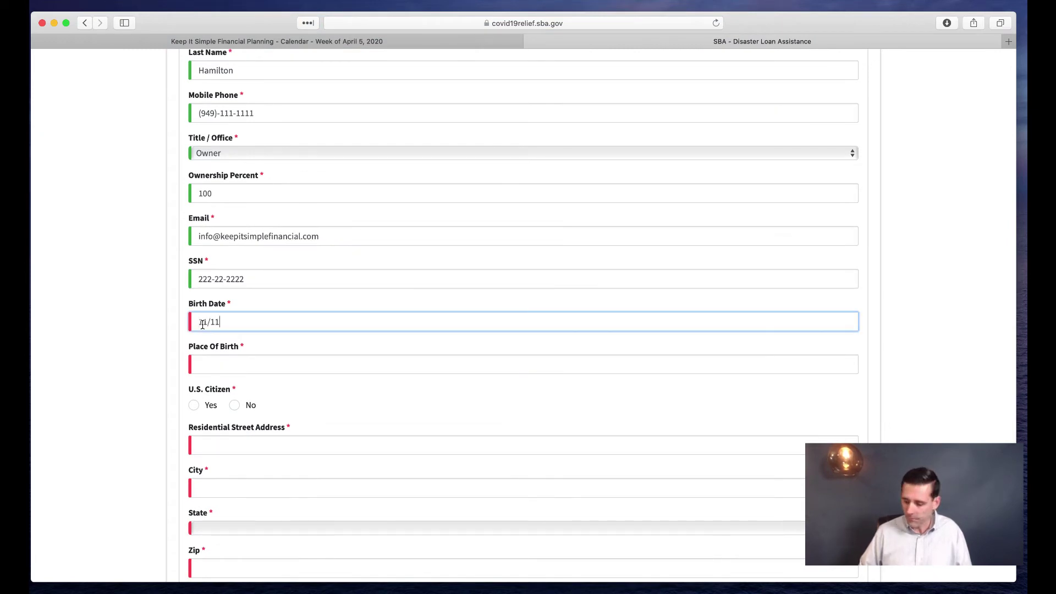
text(/1980)
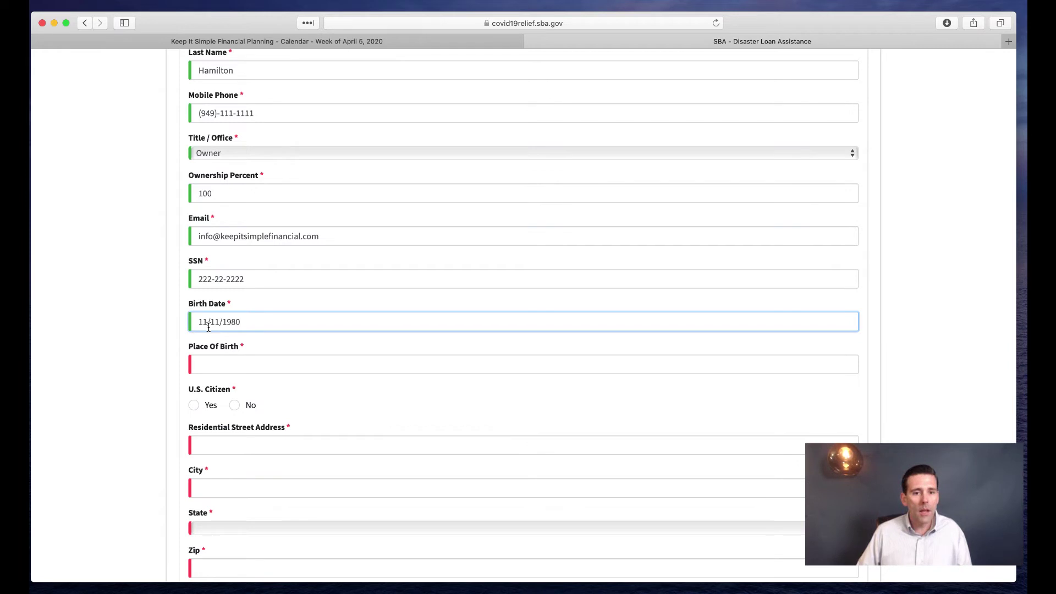
scroll(208, 328, down, 2)
click(229, 315)
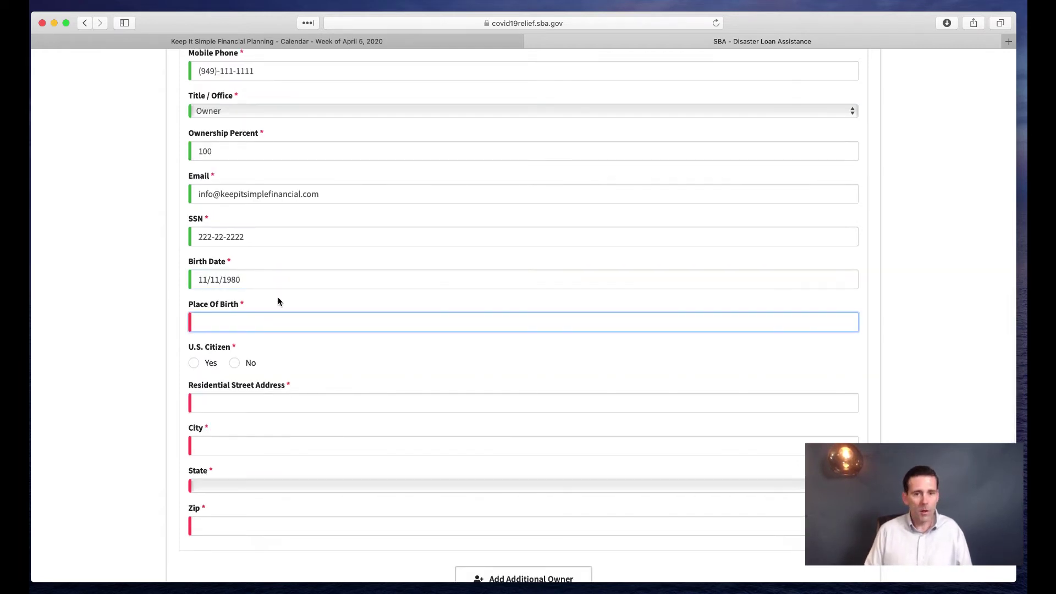
text(San JOse)
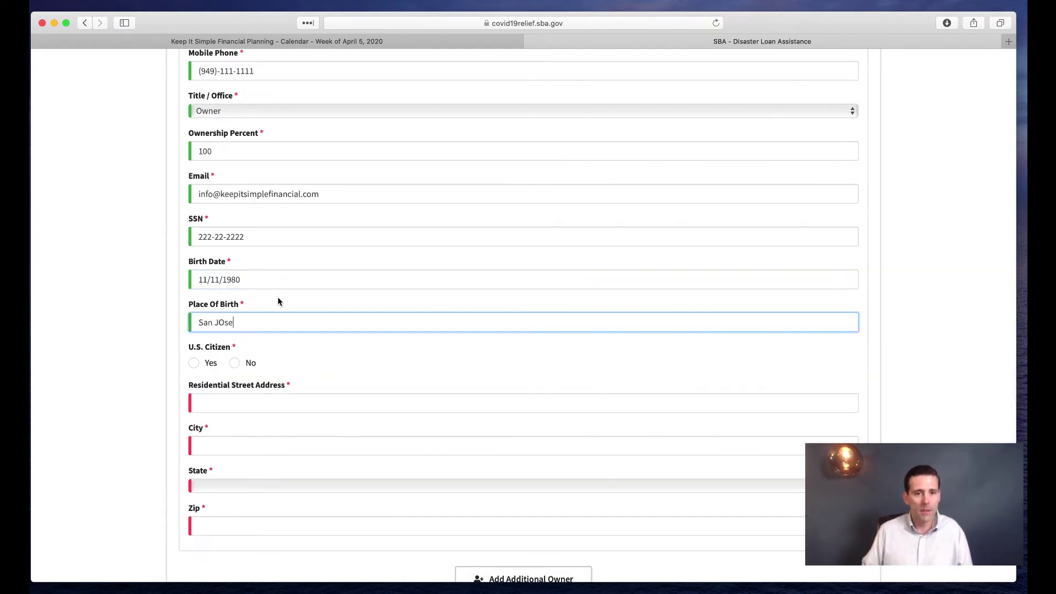
key(BackSpace)
key(BackSpace)
key(BackSpace)
text(ose)
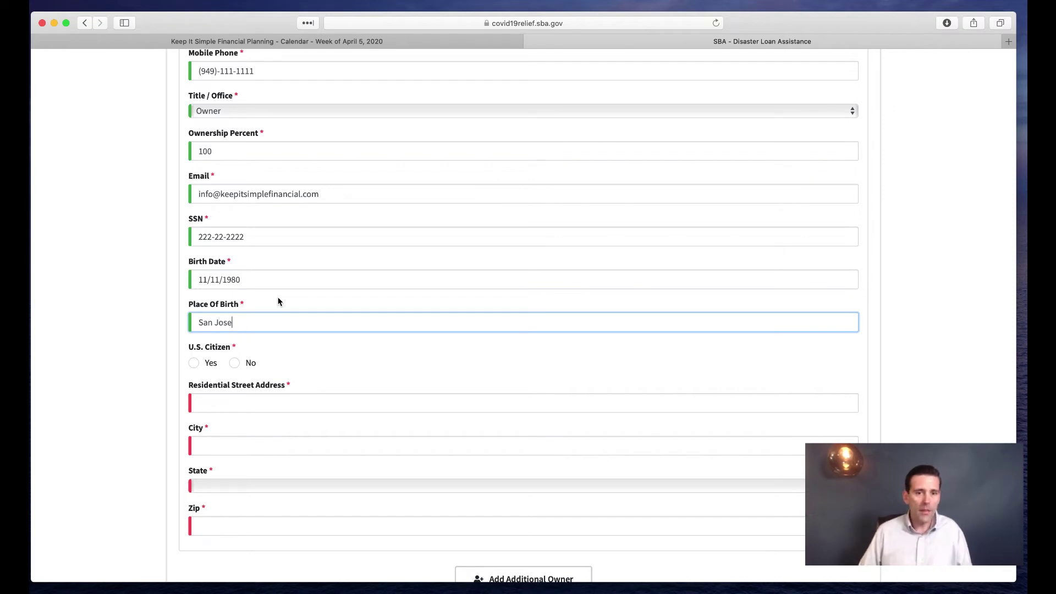
click(194, 363)
scroll(361, 347, down, 5)
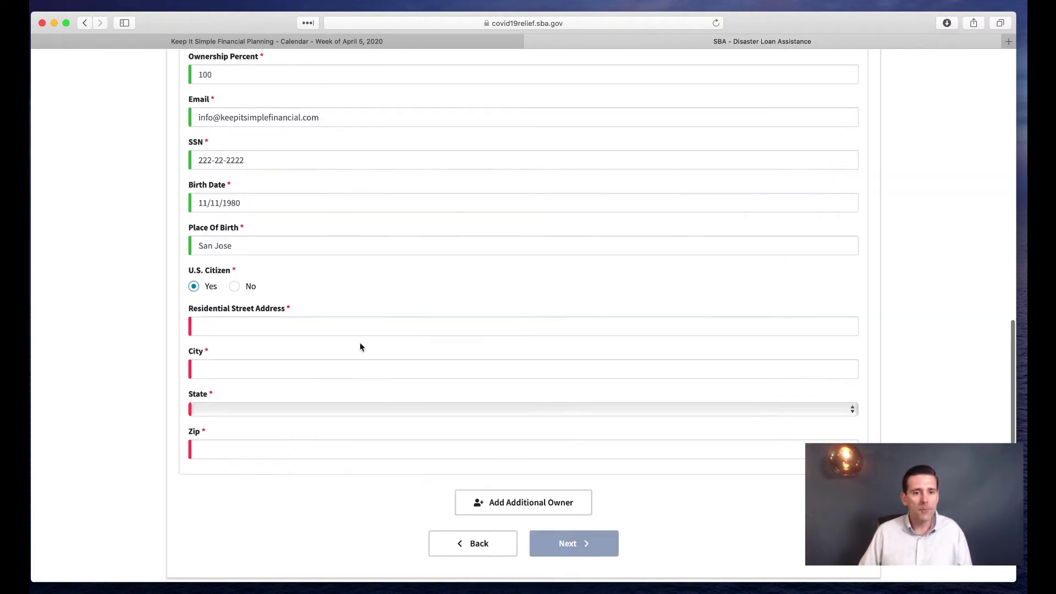
click(235, 238)
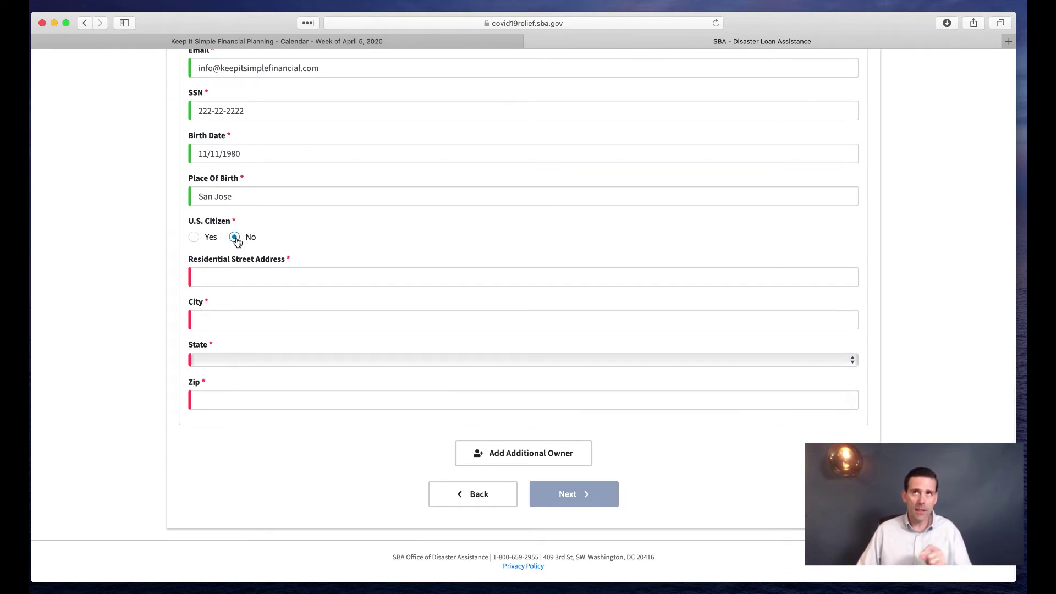
click(194, 238)
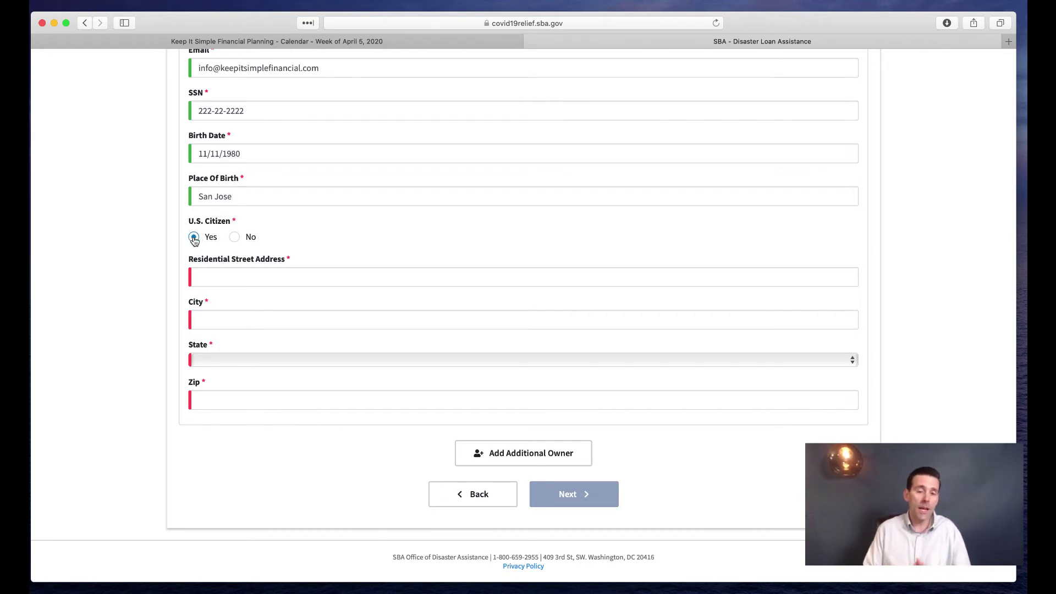
Enter the owner's residential street, city, state California and zip code, then continue
click(209, 277)
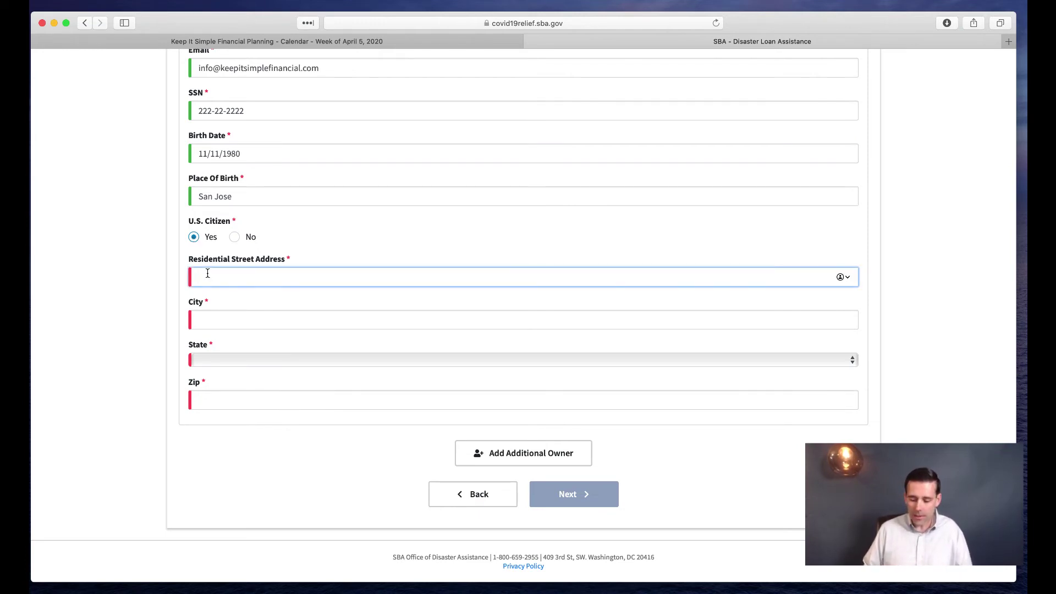
text(333)
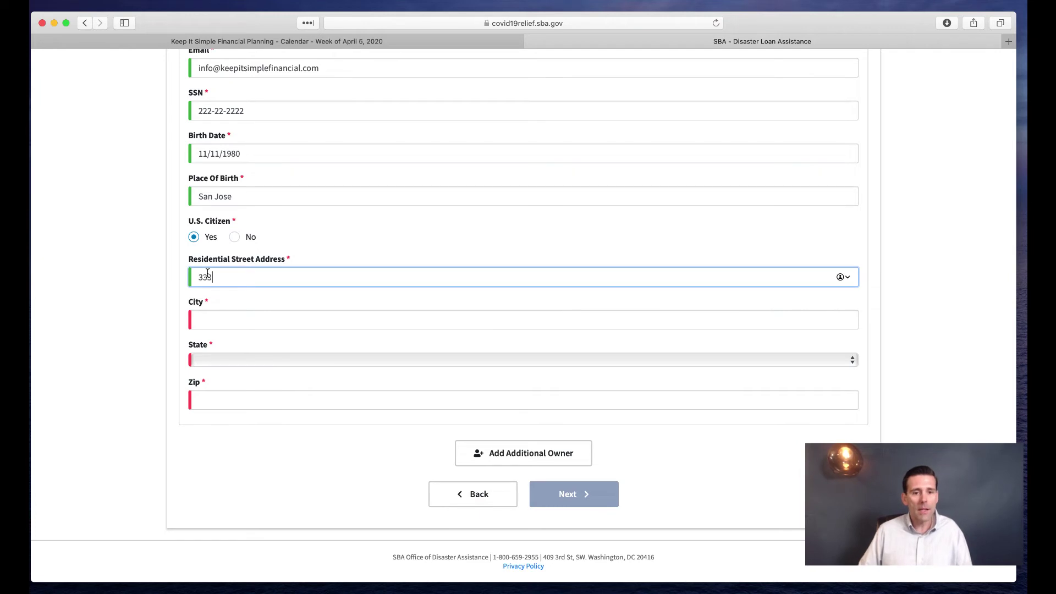
click(223, 321)
text(Orn)
key(BackSpace)
text(ange)
key(Tab)
key(c)
key(Tab)
text(92)
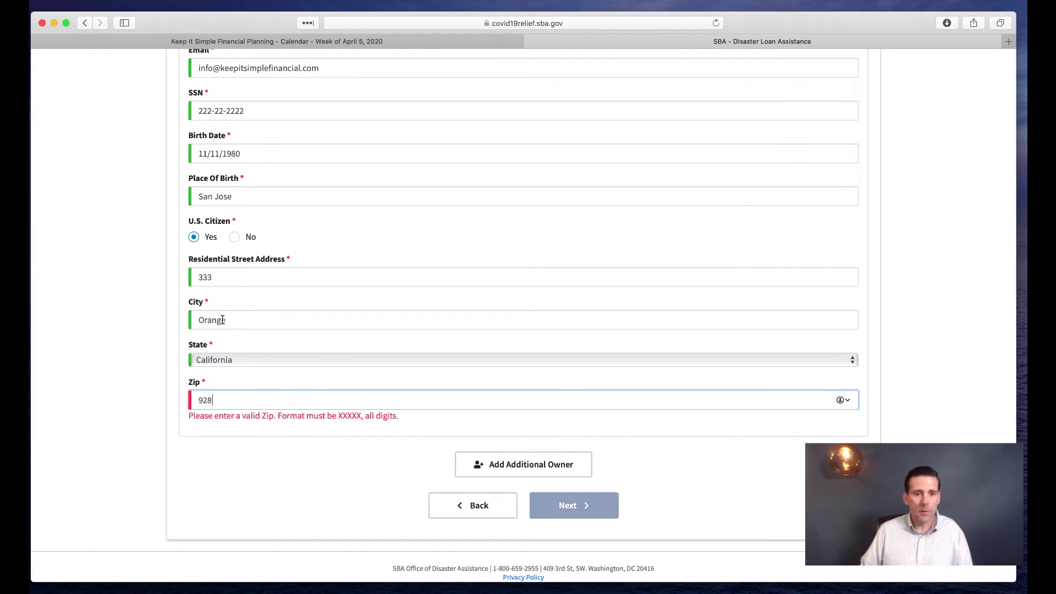
text(868)
click(353, 459)
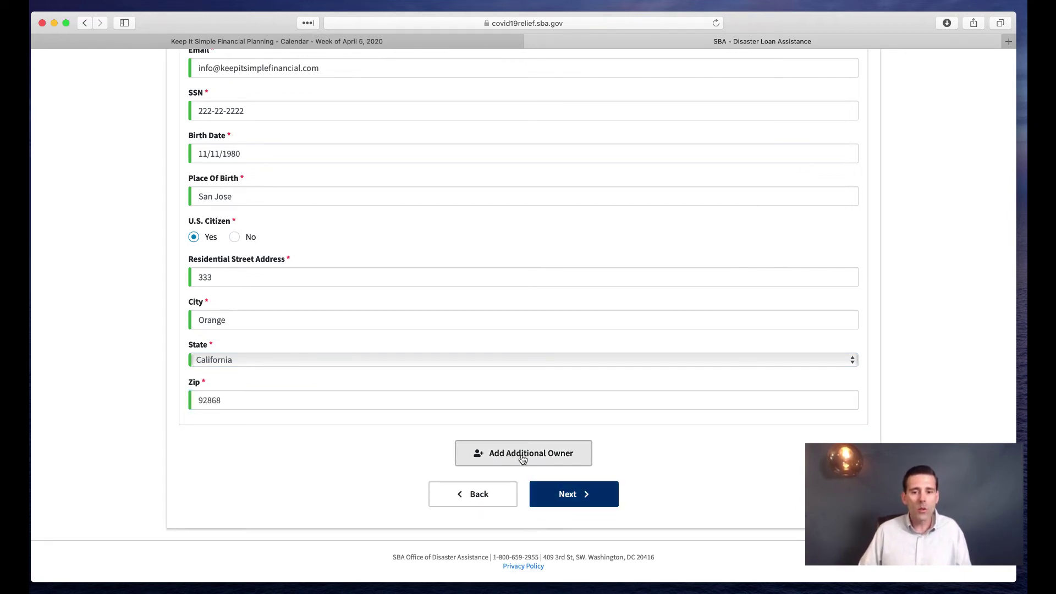
click(586, 501)
Answer No to the riot/obscenity conviction and the suspension/debarment questions
scroll(445, 292, down, 5)
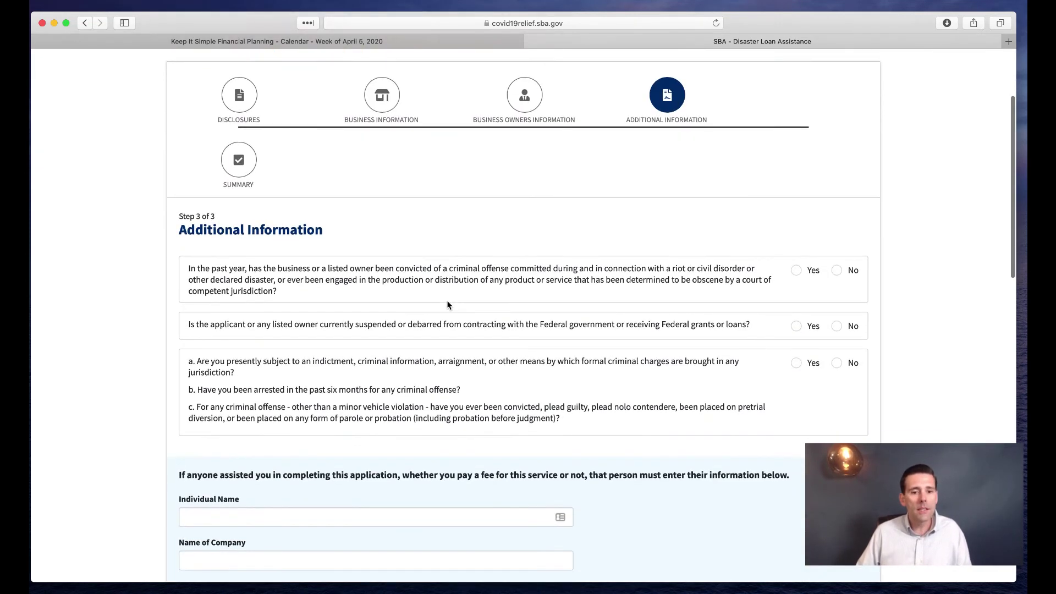
scroll(447, 297, down, 2)
scroll(448, 300, up, 5)
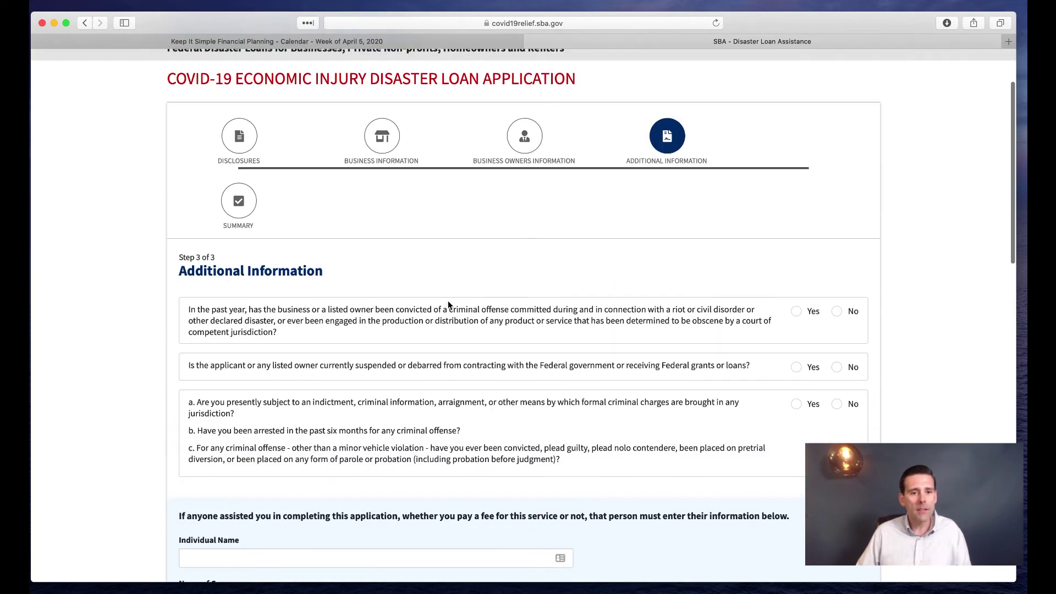
scroll(447, 302, down, 2)
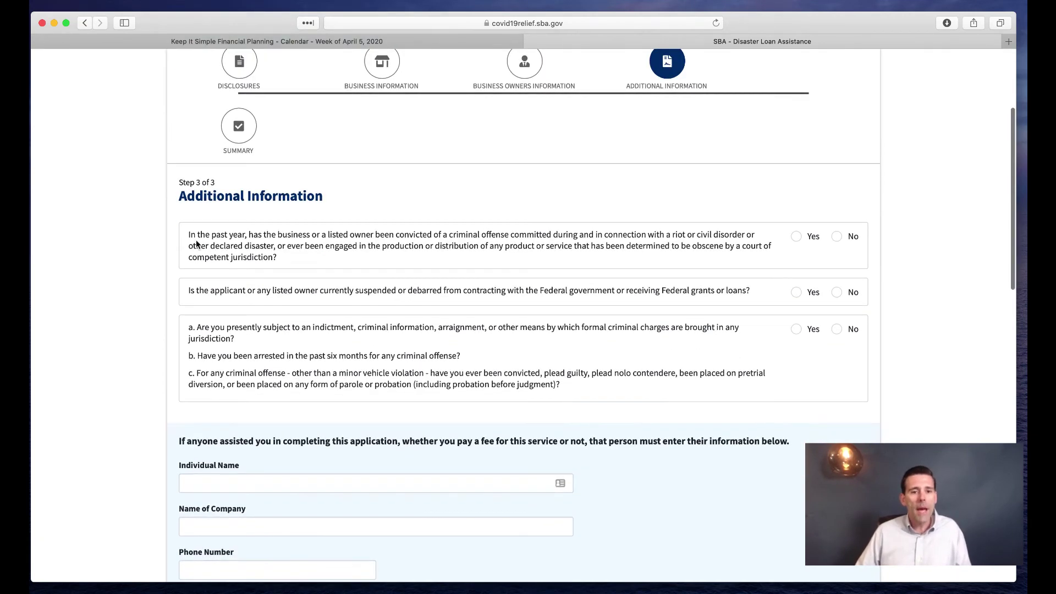
drag(192, 236, 516, 234)
click(829, 265)
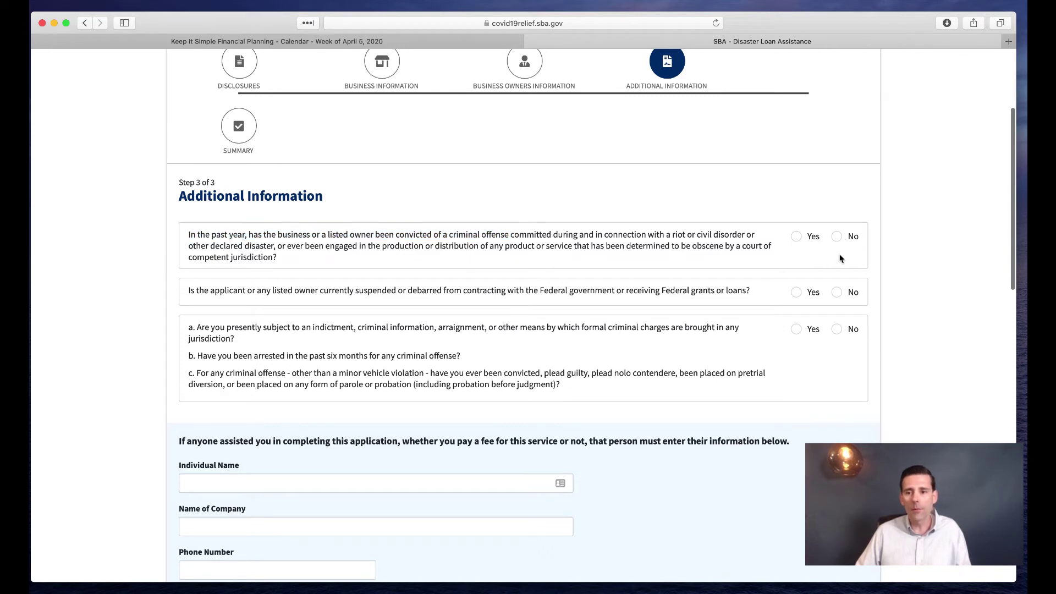
click(836, 236)
scroll(836, 236, down, 1)
drag(192, 234, 620, 236)
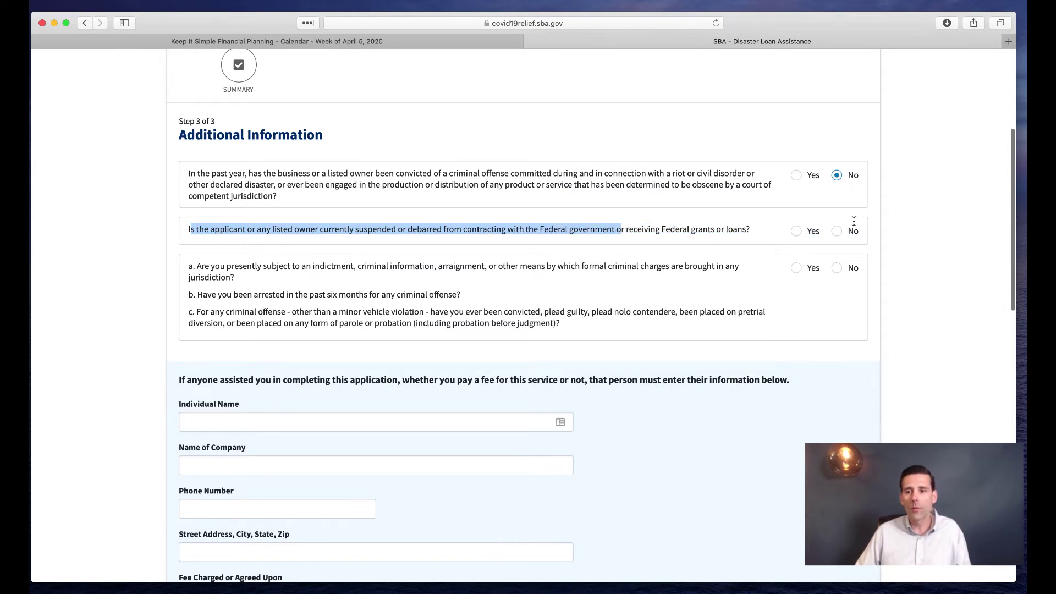
click(836, 231)
Answer No to the indictment, arrest and conviction question, then scroll to the advance option
scroll(385, 311, down, 2)
drag(306, 196, 483, 200)
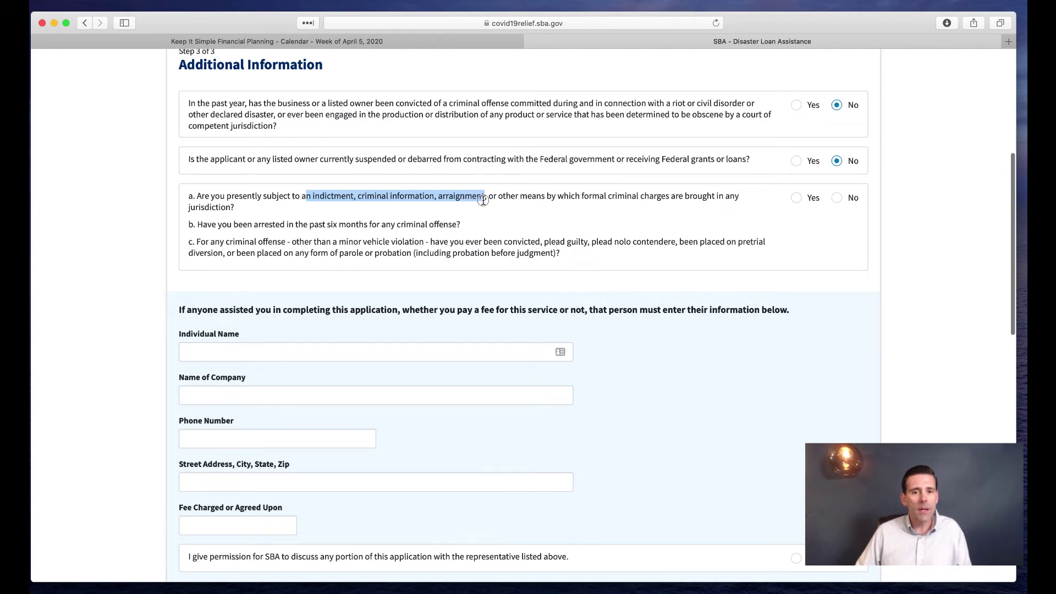
drag(254, 224, 390, 226)
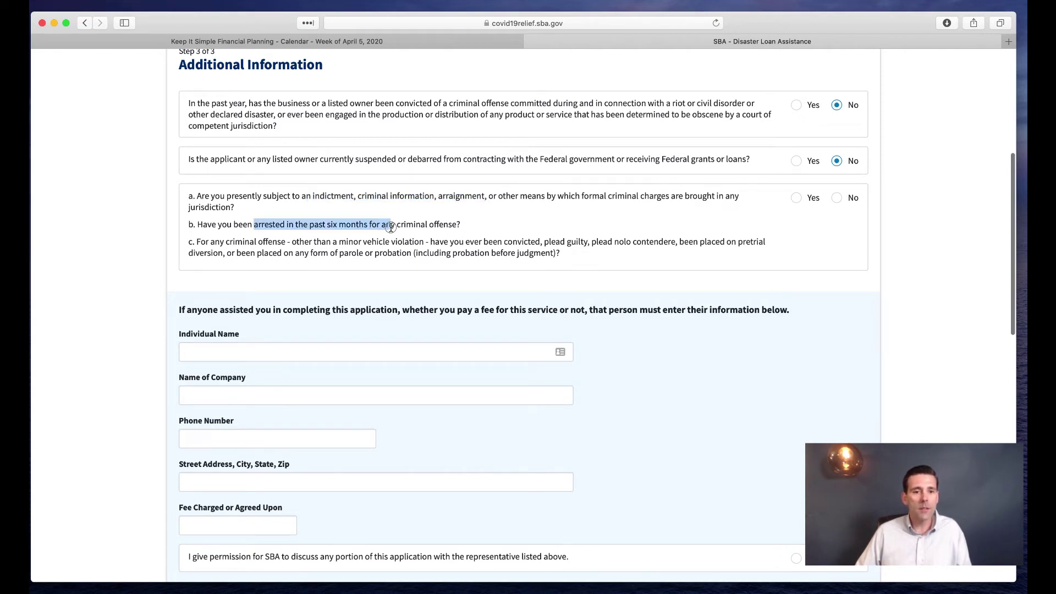
click(347, 256)
drag(202, 242, 464, 254)
click(399, 259)
drag(263, 261, 375, 256)
click(524, 246)
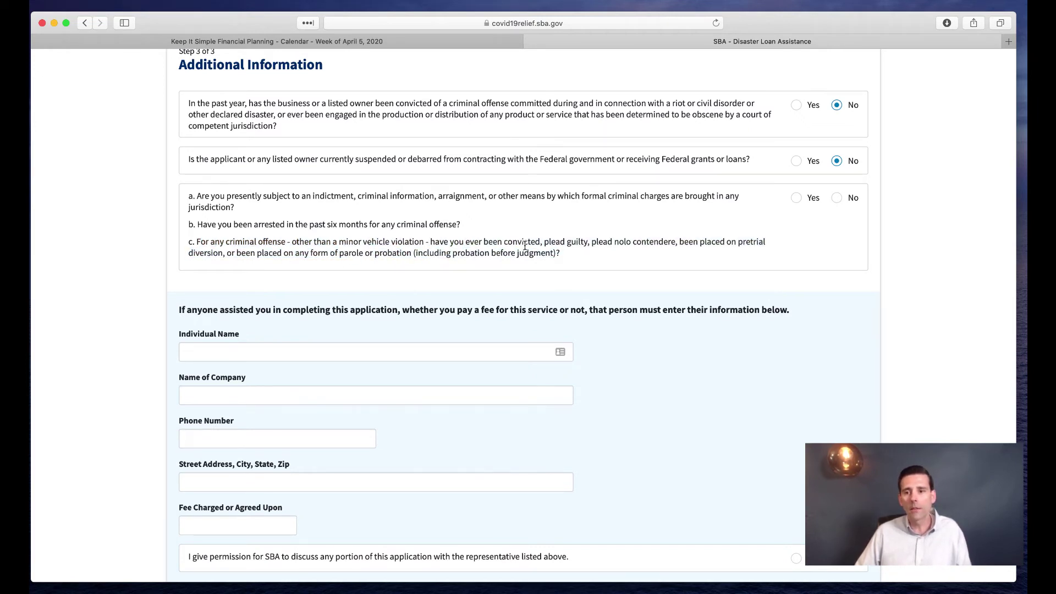
click(837, 197)
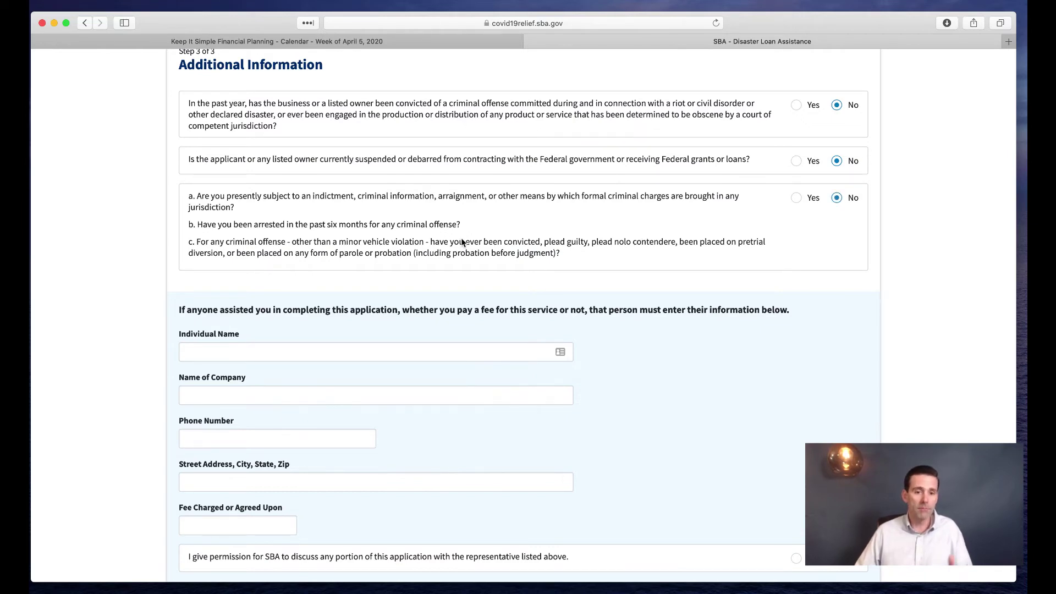
scroll(451, 249, down, 4)
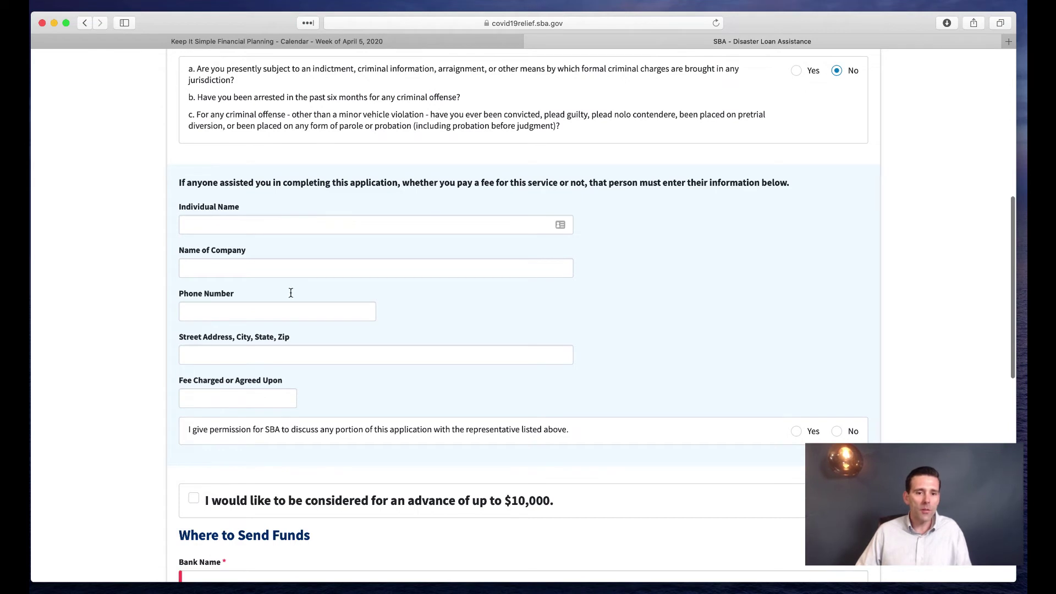
scroll(300, 249, down, 2)
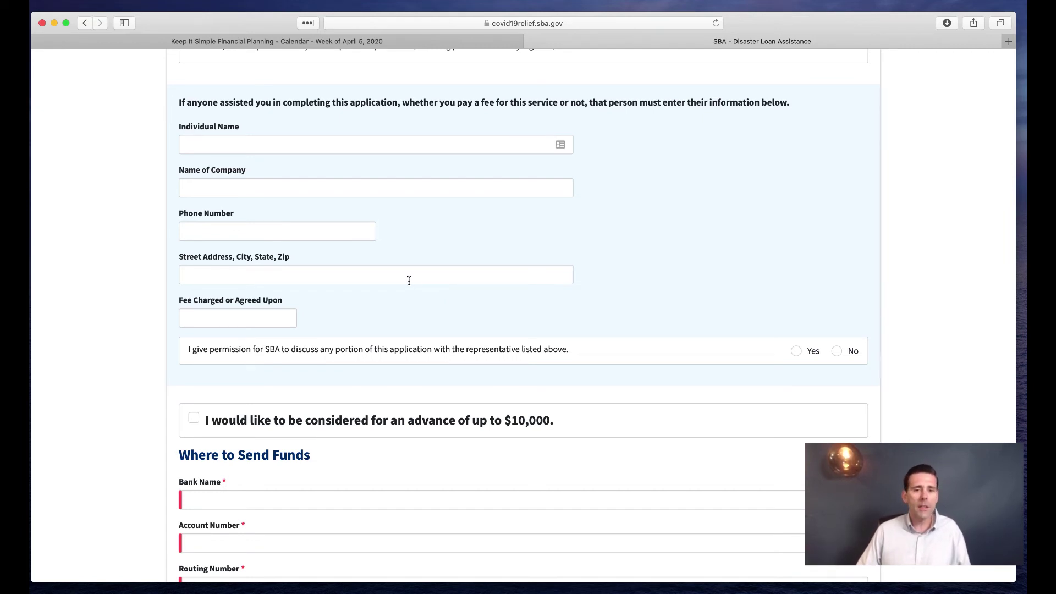
scroll(419, 251, down, 2)
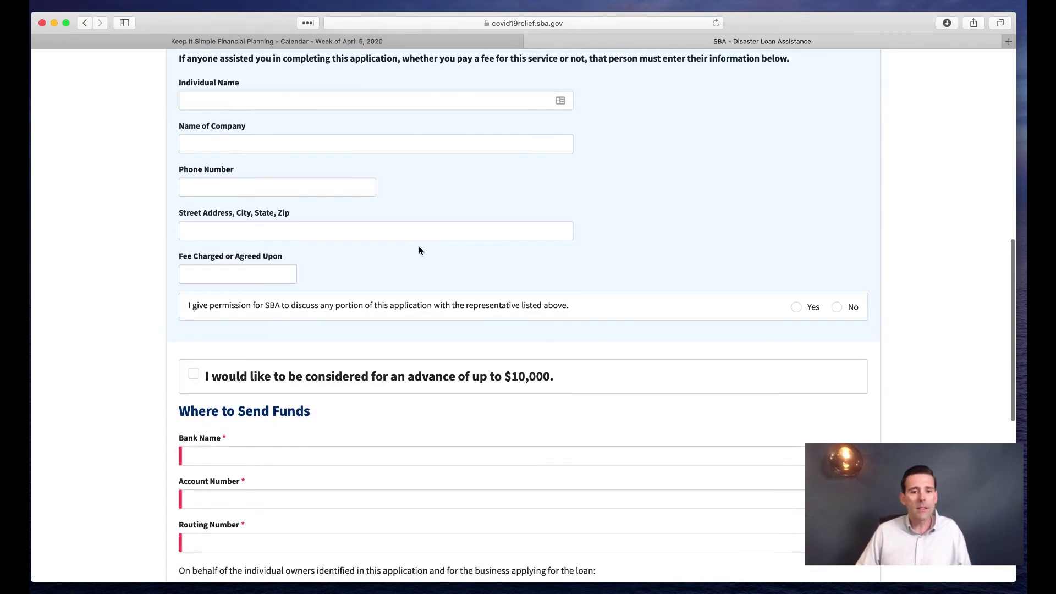
scroll(407, 242, down, 5)
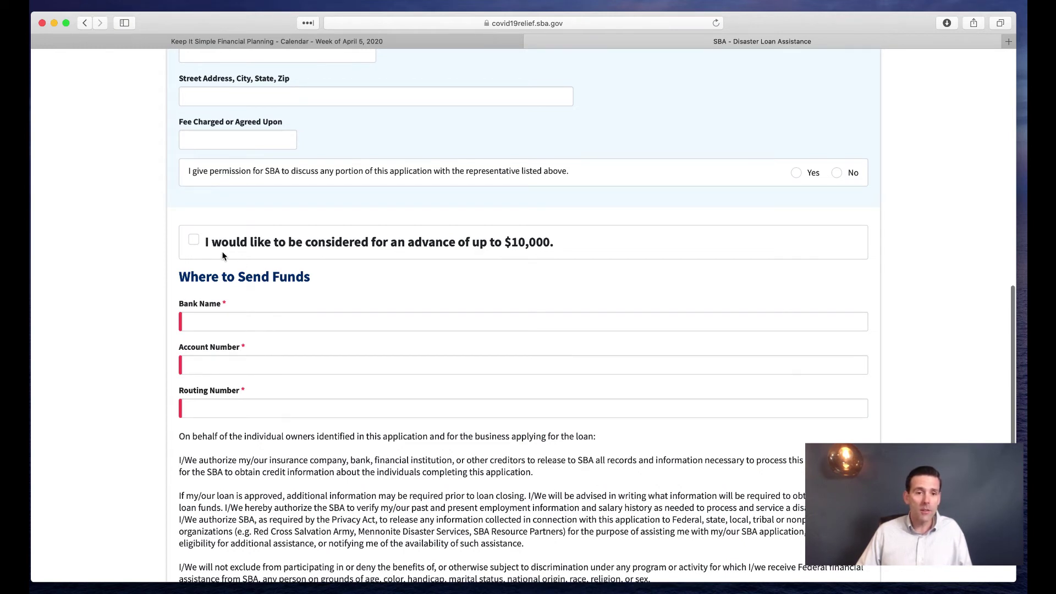
Request the advance of up to $10,000 and enter the bank name, account number and routing number
click(195, 241)
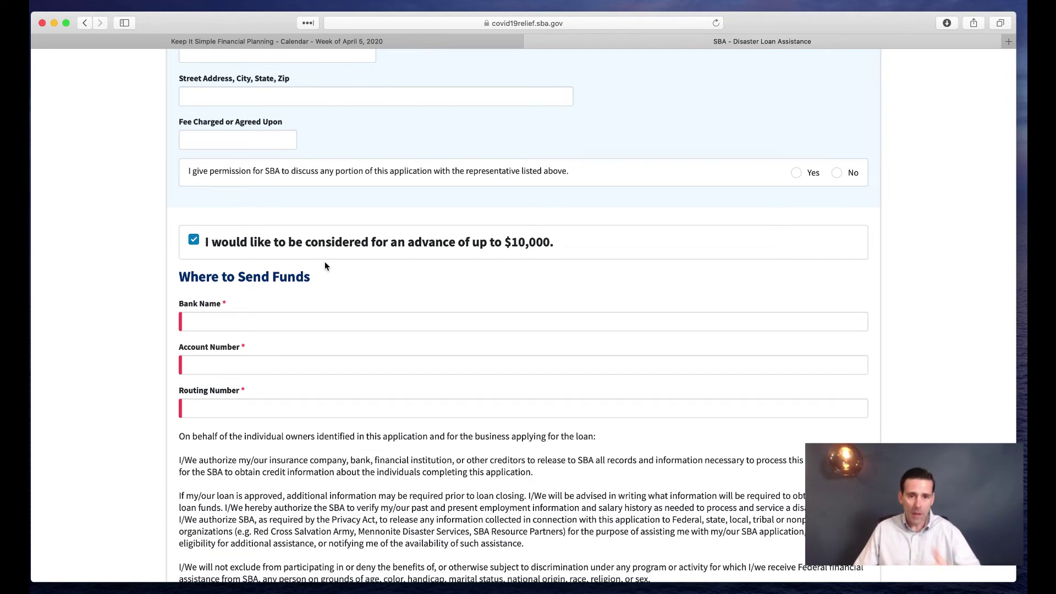
scroll(324, 267, down, 2)
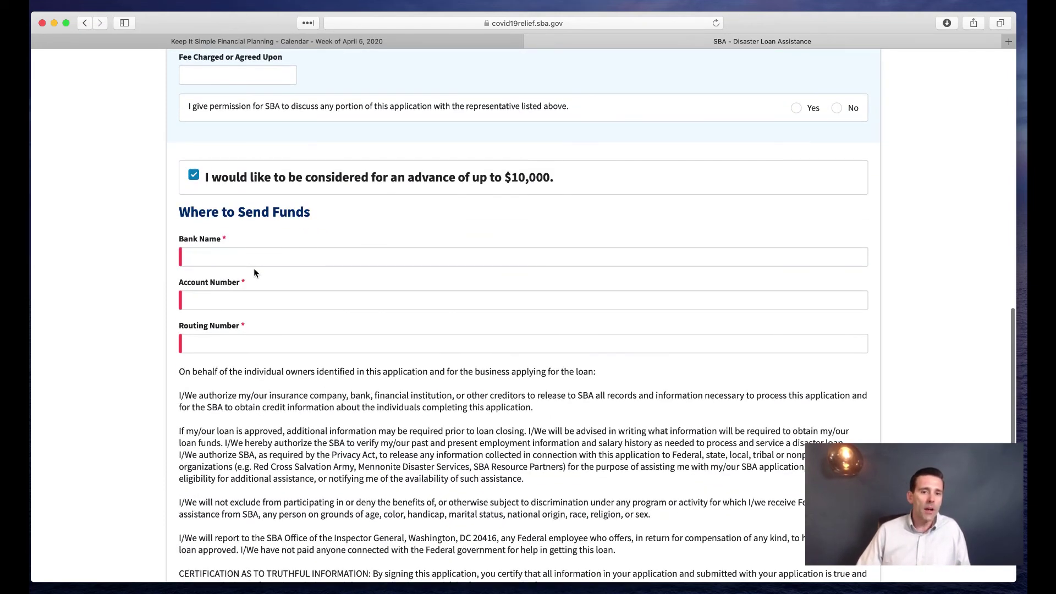
click(226, 257)
click(228, 300)
click(241, 346)
click(250, 261)
text(gg)
click(219, 302)
text(1111111)
click(208, 345)
text(111111111)
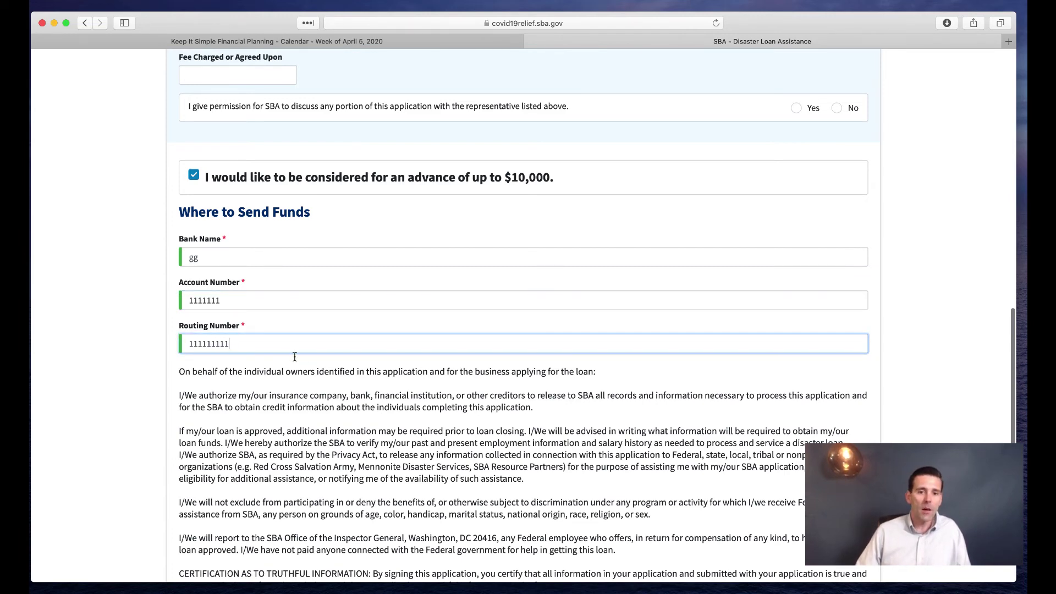
scroll(290, 336, down, 2)
click(292, 345)
Certify under penalty of perjury that the application is true
scroll(295, 344, down, 4)
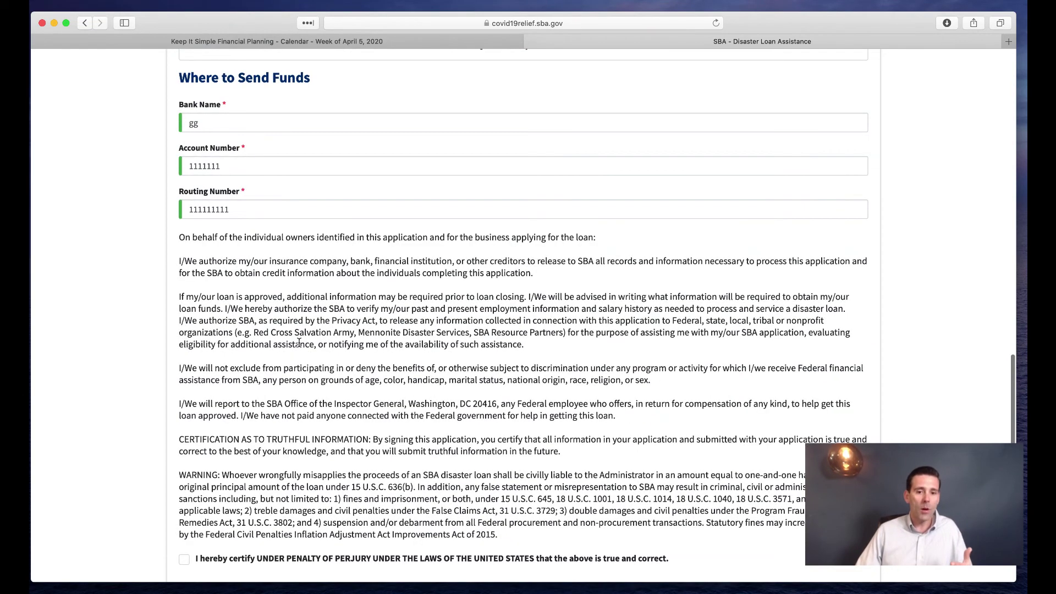
scroll(299, 342, down, 3)
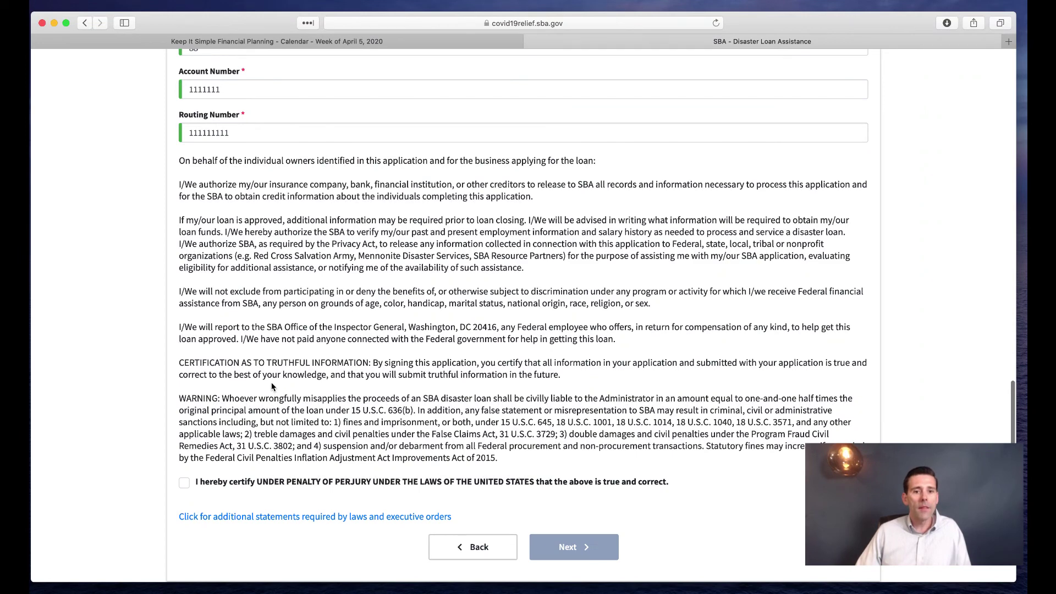
scroll(263, 387, down, 1)
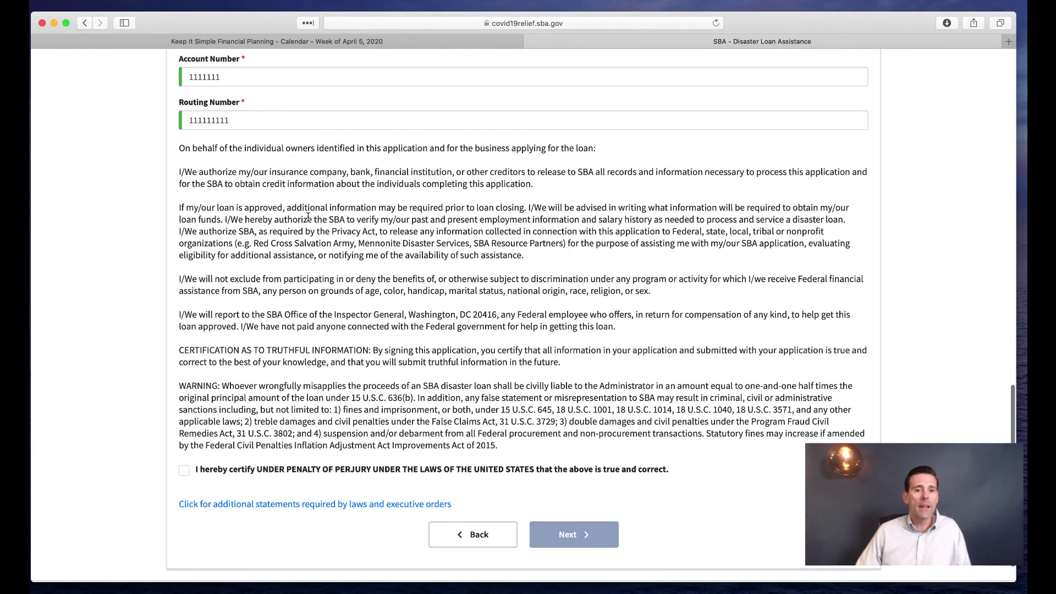
drag(272, 347, 362, 349)
scroll(328, 318, down, 3)
drag(271, 351, 414, 345)
click(404, 343)
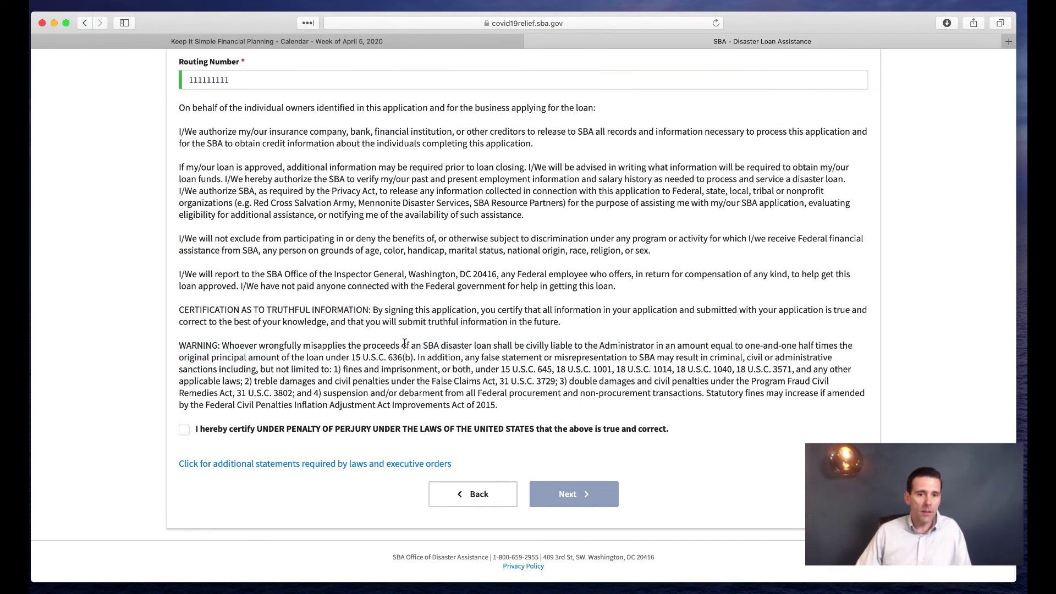
click(184, 429)
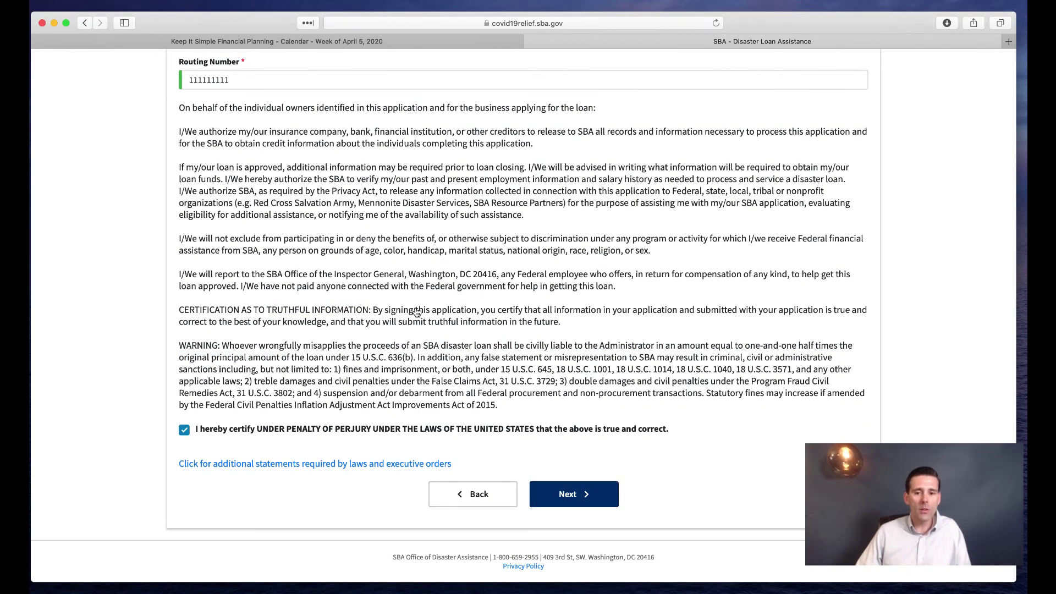
scroll(500, 325, up, 1)
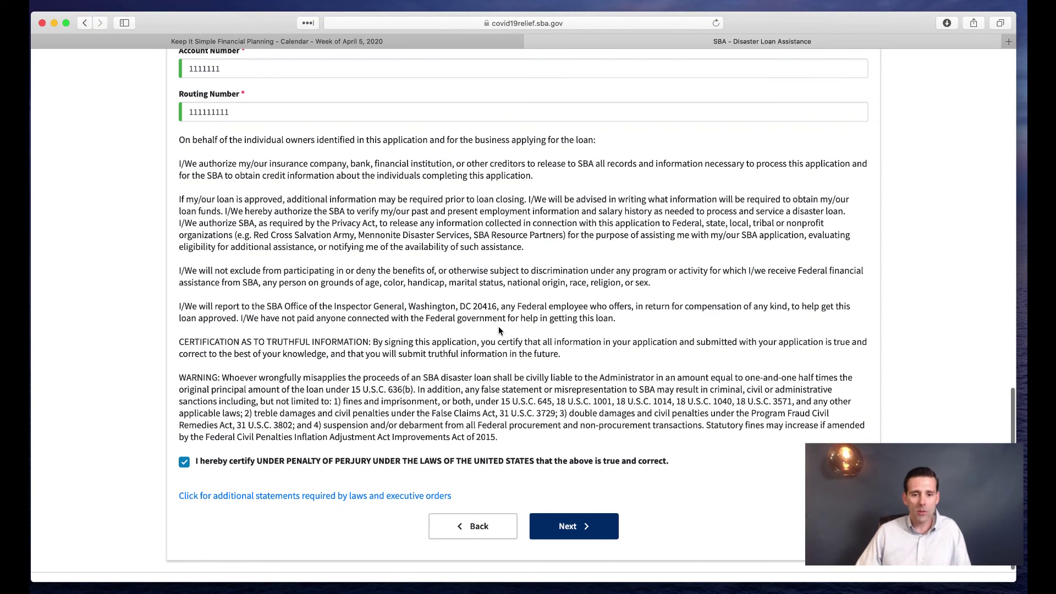
Go to the Summary page and scroll through the answers down to the reCAPTCHA and Submit
click(572, 523)
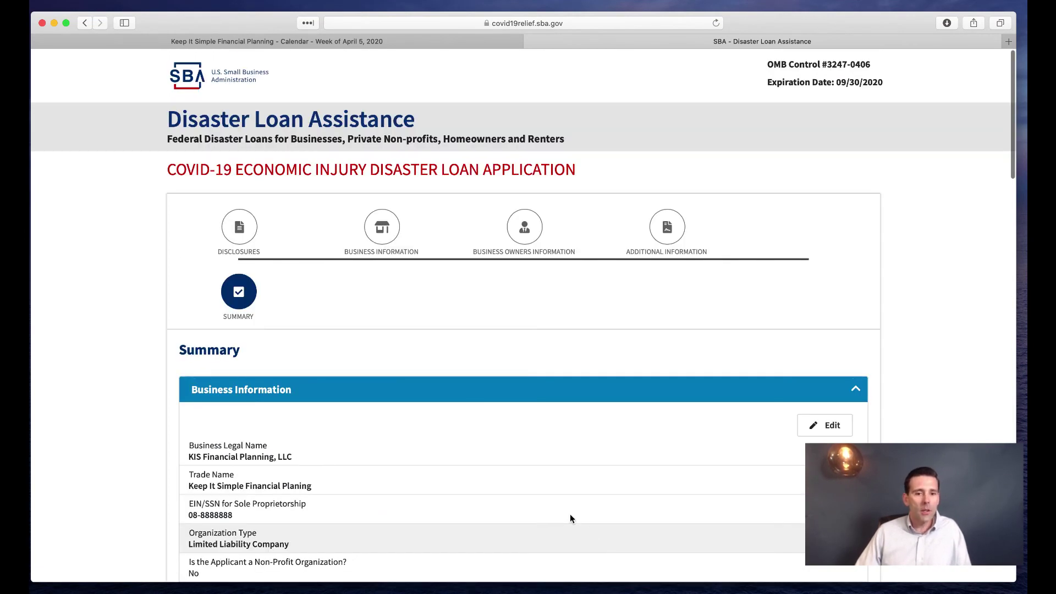
scroll(477, 392, down, 5)
scroll(420, 247, down, 5)
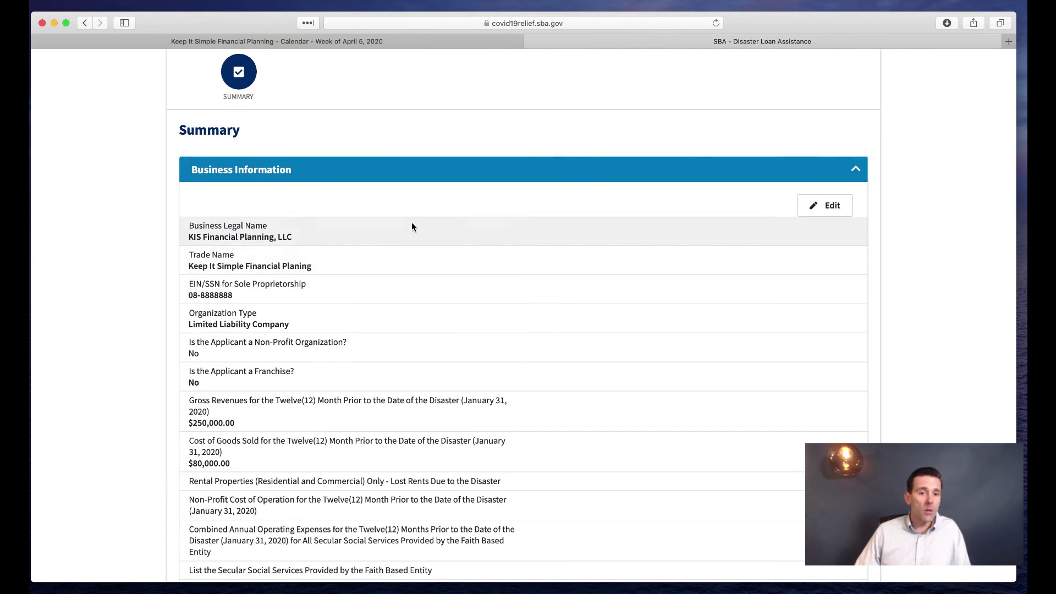
scroll(422, 277, down, 8)
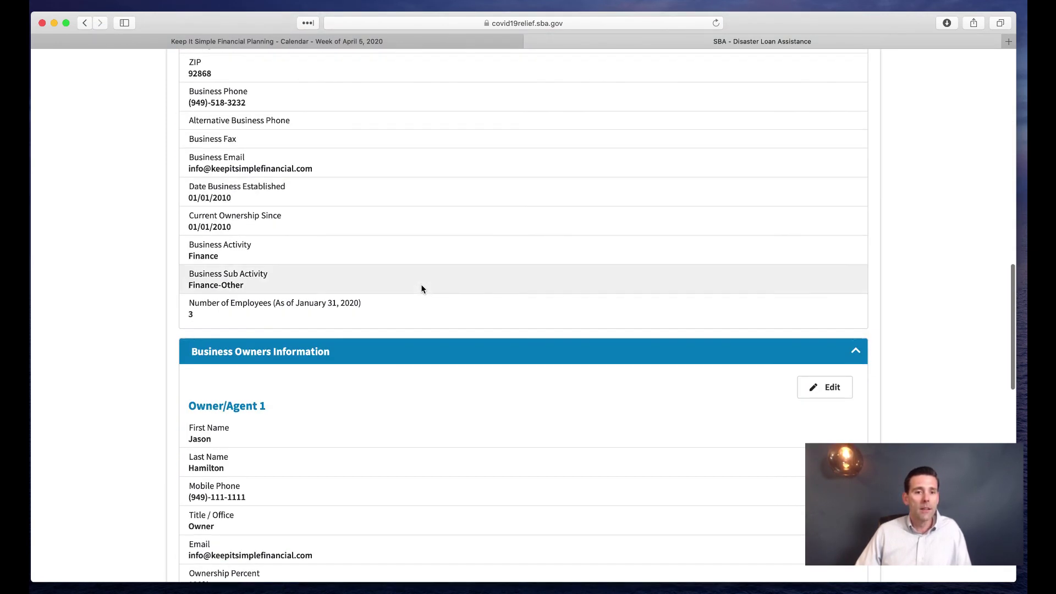
scroll(421, 288, down, 5)
scroll(426, 297, down, 10)
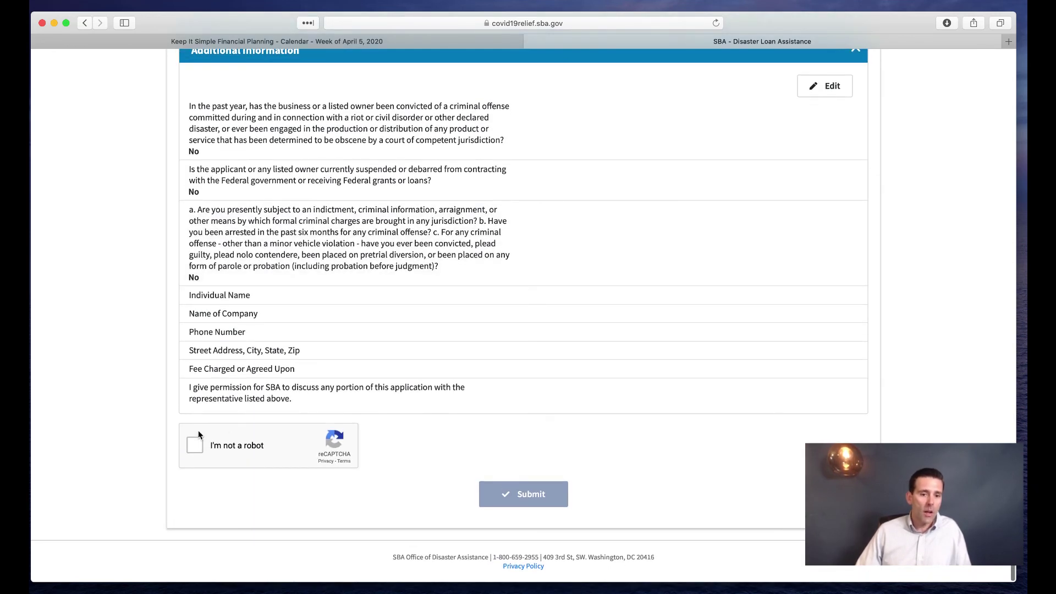